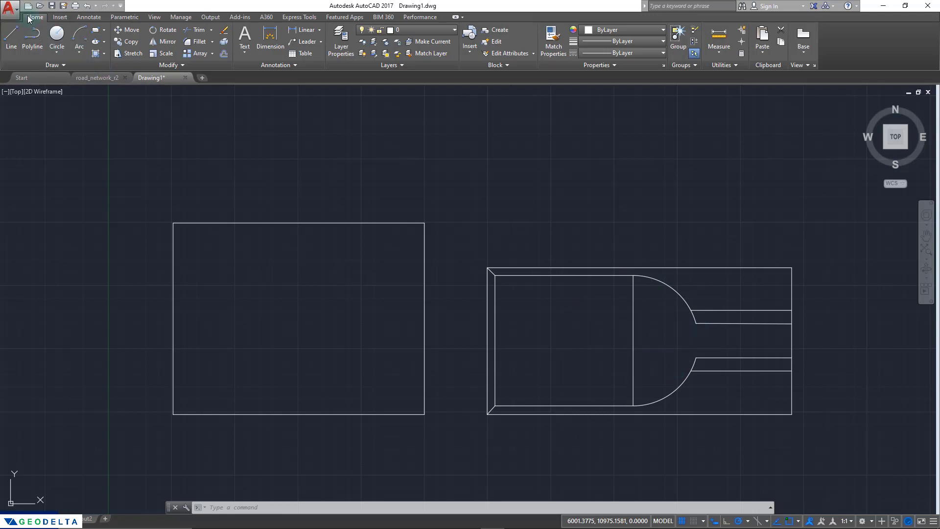
# Step: Hatch the inside of the plain rectangle with the ANSI31 pattern and finish the hatch command
pyautogui.click(96, 54)
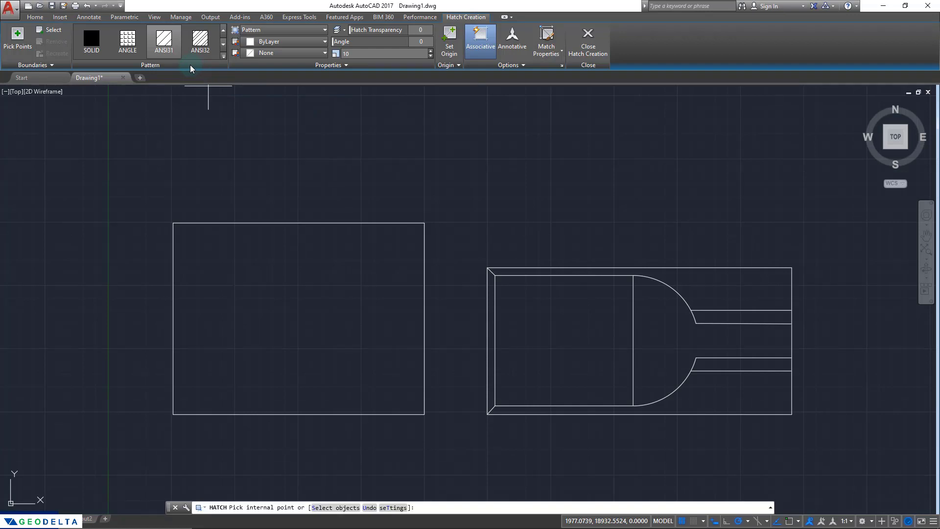
pyautogui.click(93, 44)
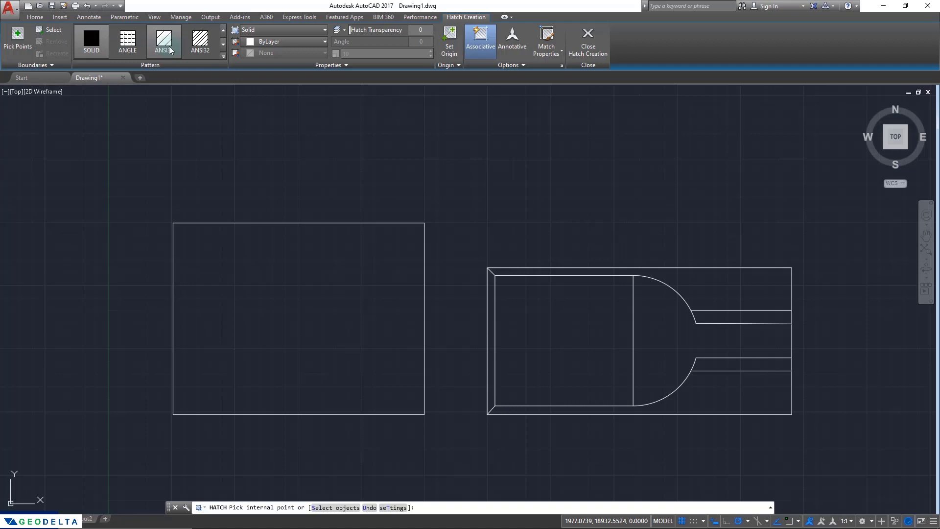
pyautogui.click(223, 58)
pyautogui.scroll(-3, 177, 88)
pyautogui.scroll(-1, 177, 88)
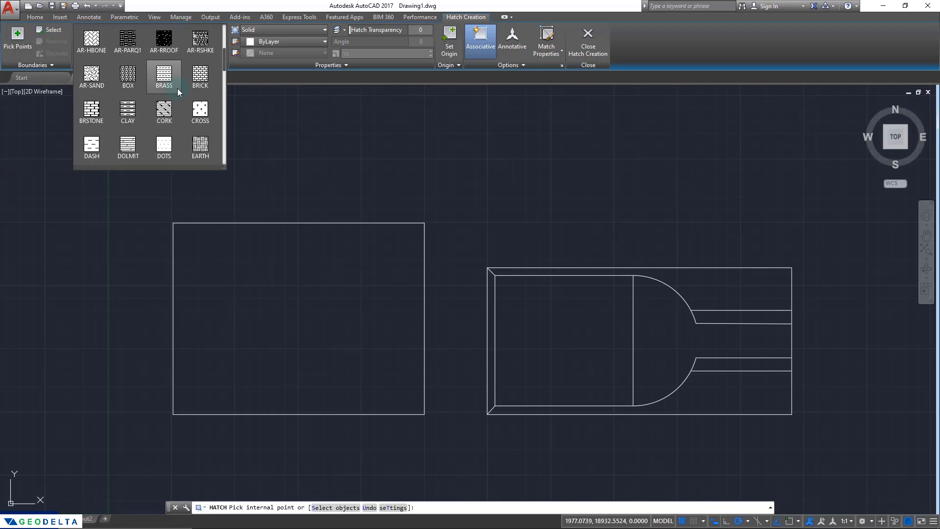
pyautogui.scroll(4, 177, 89)
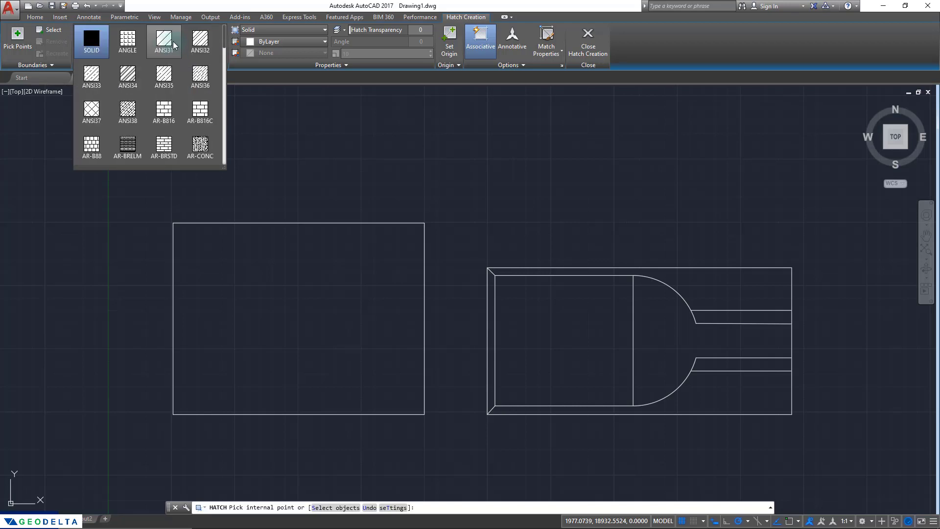
pyautogui.click(168, 41)
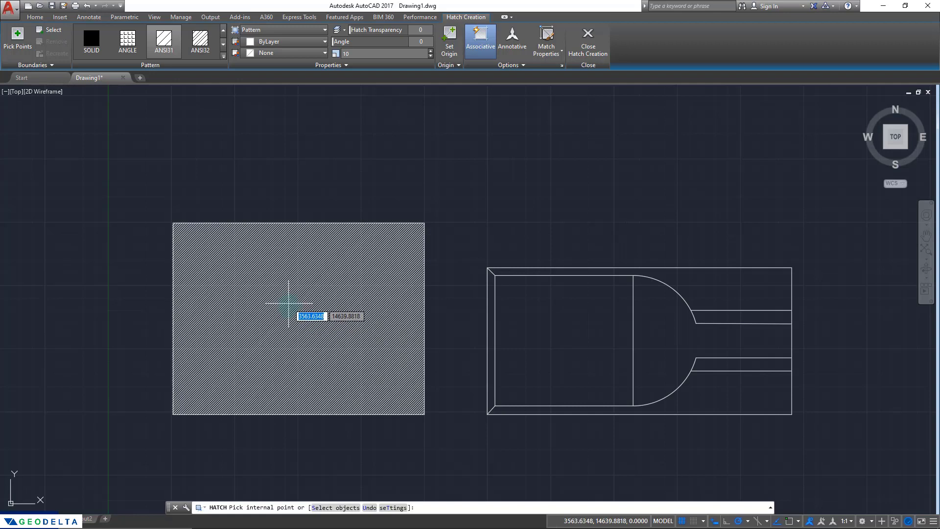
pyautogui.click(289, 303)
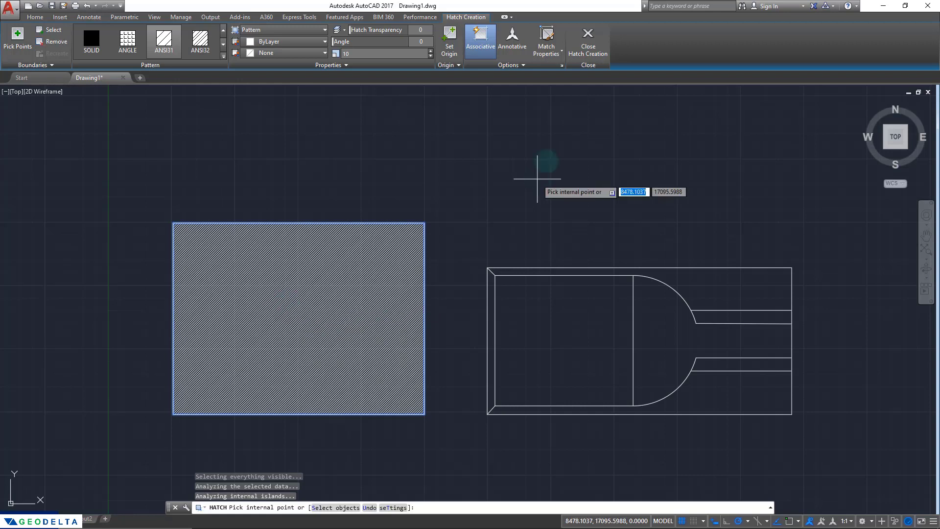
pyautogui.click(601, 35)
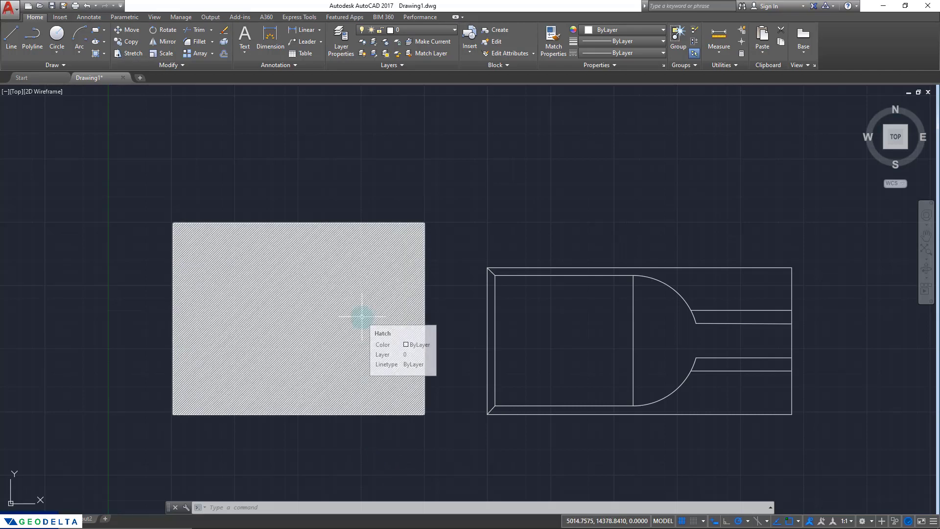
pyautogui.press('Escape')
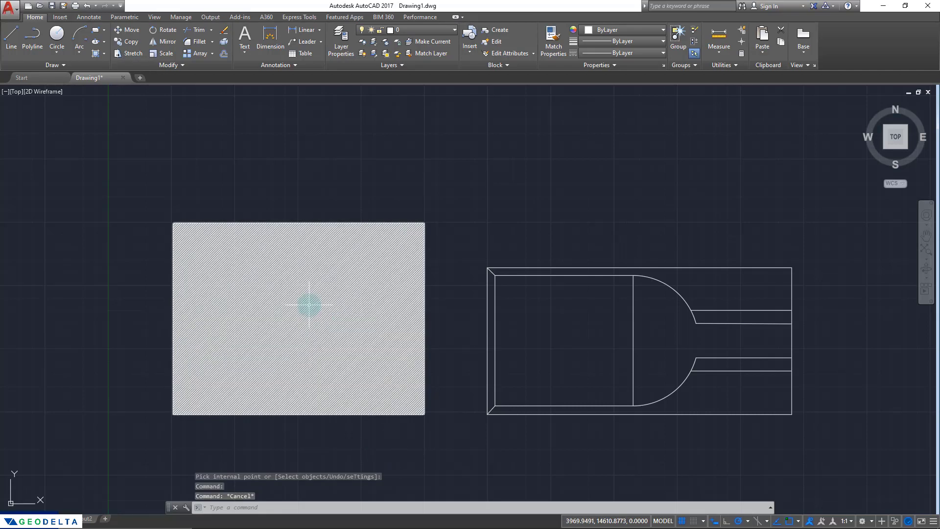
# Step: Set the scale of the plain rectangle's hatch pattern to 50
pyautogui.click(309, 304)
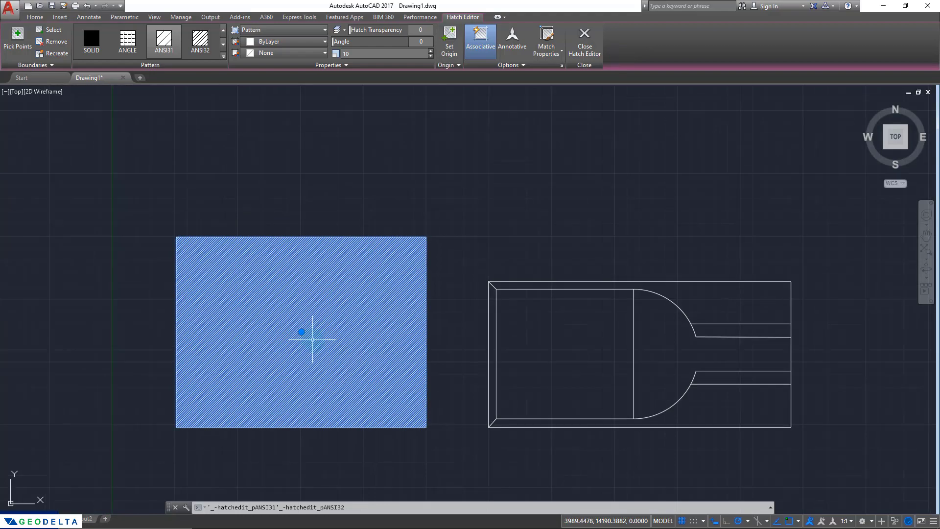
pyautogui.scroll(8, 314, 339)
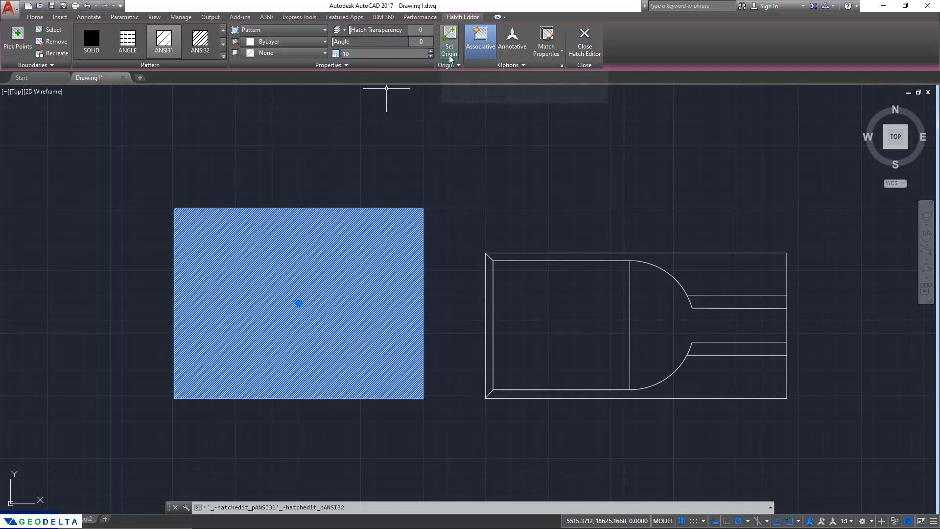
pyautogui.click(431, 51)
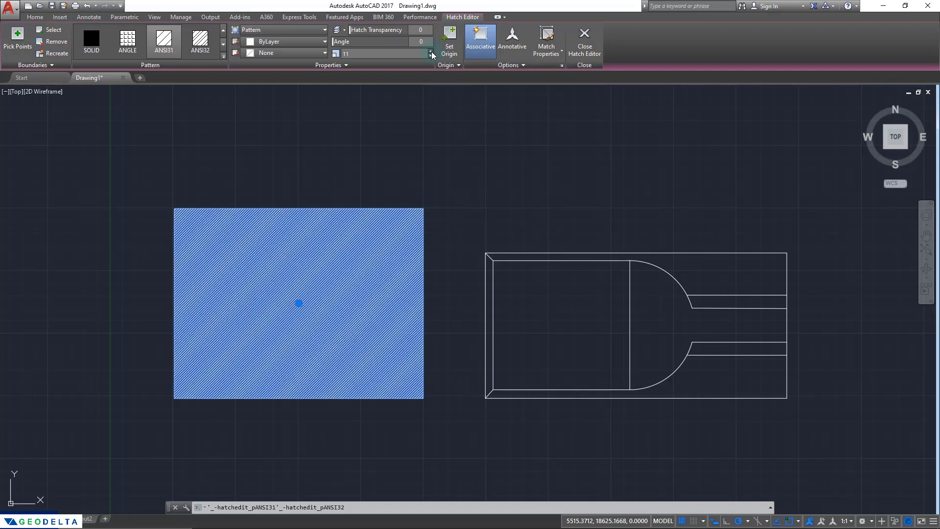
pyautogui.click(432, 51)
pyautogui.click(431, 51)
pyautogui.click(431, 52)
pyautogui.click(431, 51)
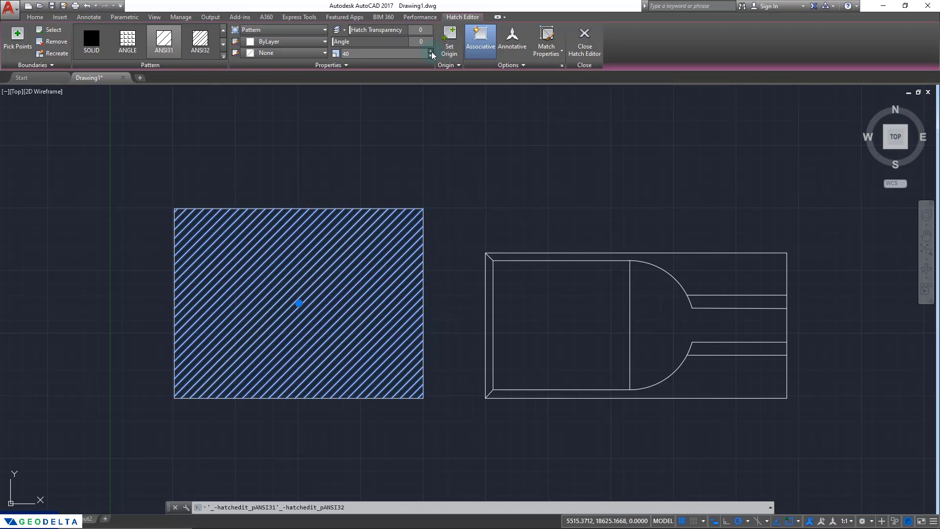
pyautogui.click(432, 52)
pyautogui.click(432, 52)
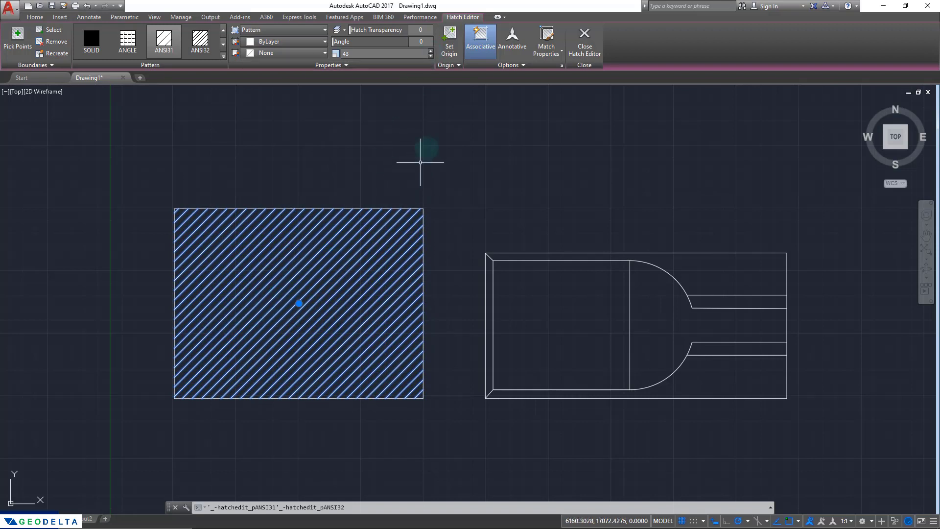
pyautogui.click(432, 52)
pyautogui.click(432, 52)
pyautogui.click(432, 53)
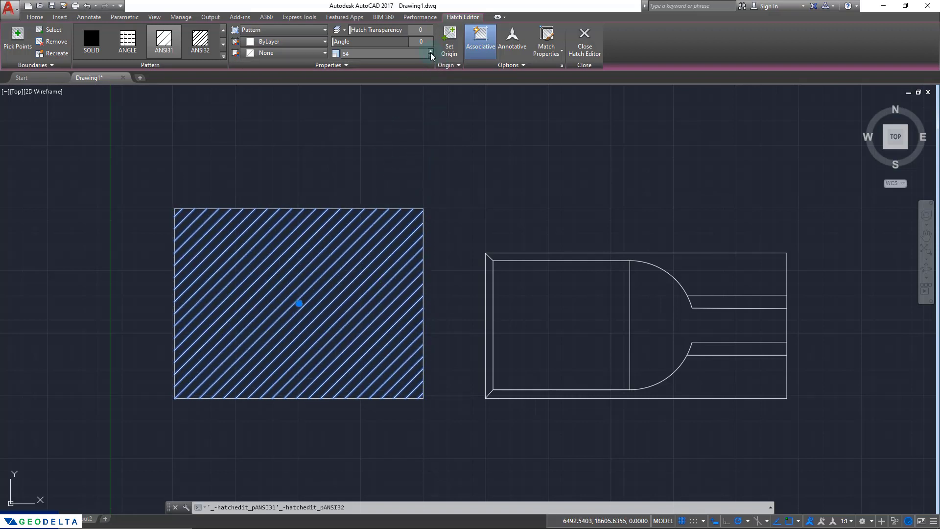
pyautogui.click(432, 52)
pyautogui.click(430, 56)
pyautogui.click(431, 56)
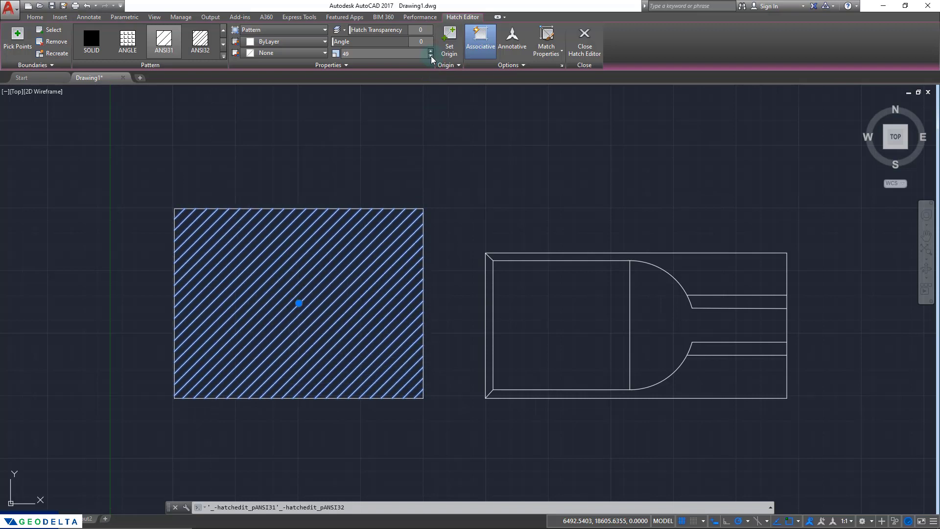
pyautogui.click(431, 52)
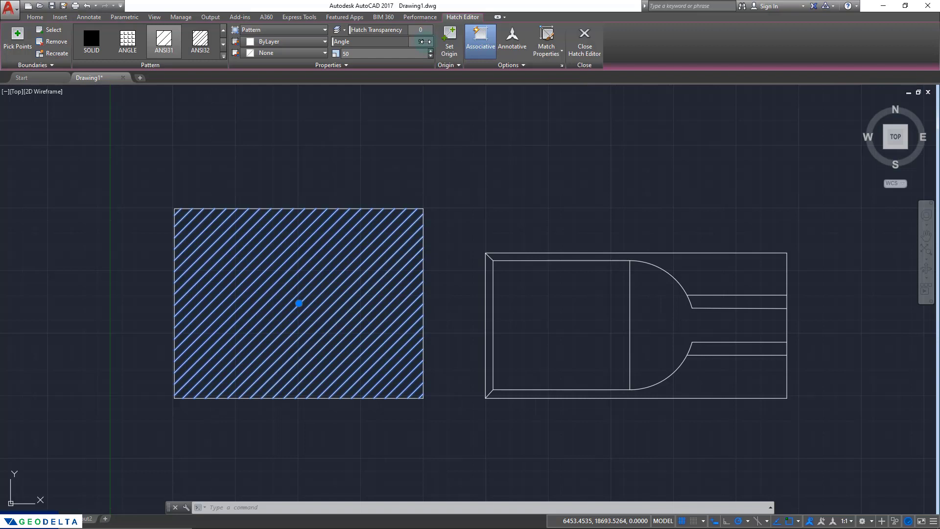
# Step: Try the rectangle's hatch at an angle of 90 and at several other angles, and return the angle to 0
pyautogui.press('Return')
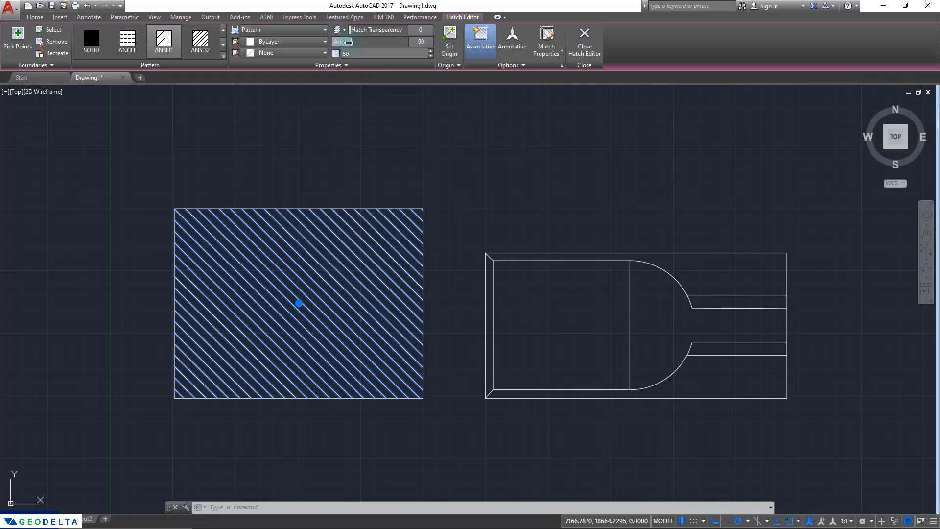
pyautogui.moveTo(349, 42); pyautogui.dragTo(396, 45)
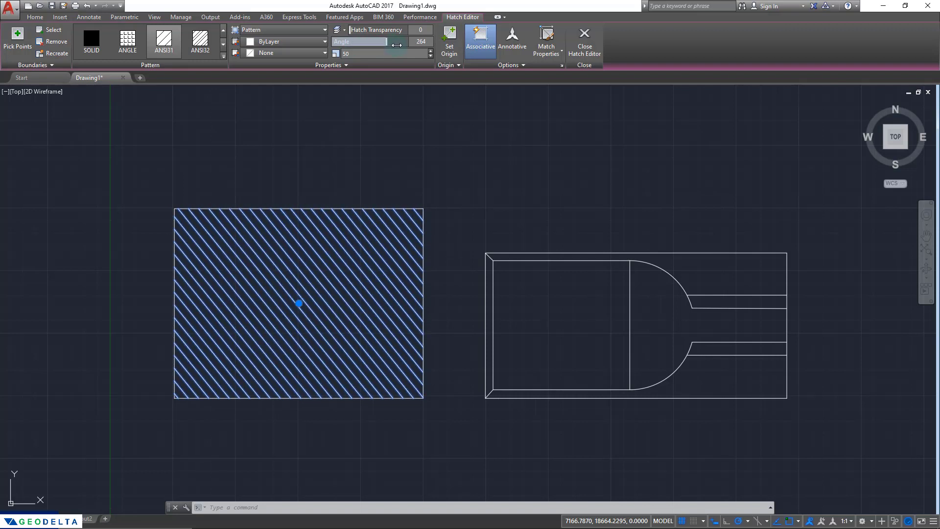
pyautogui.moveTo(397, 45); pyautogui.dragTo(380, 42)
pyautogui.click(421, 42)
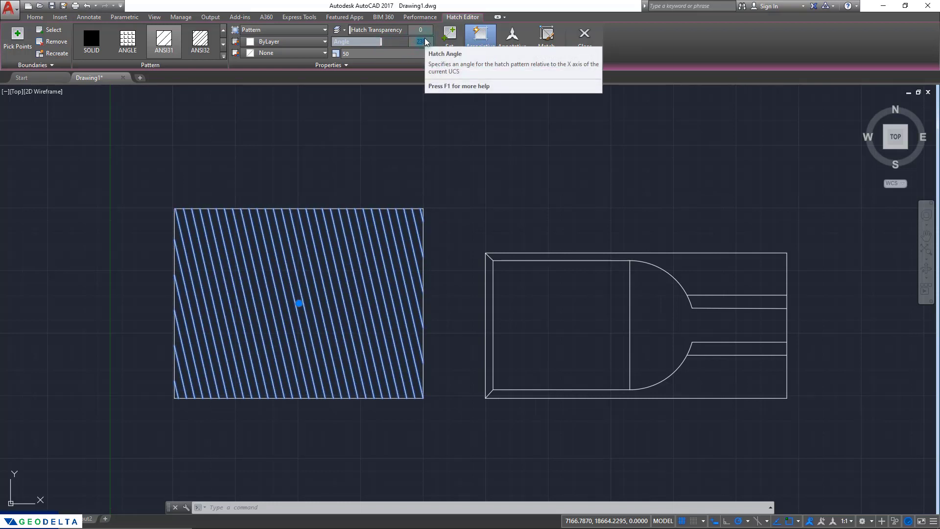
pyautogui.press('Return')
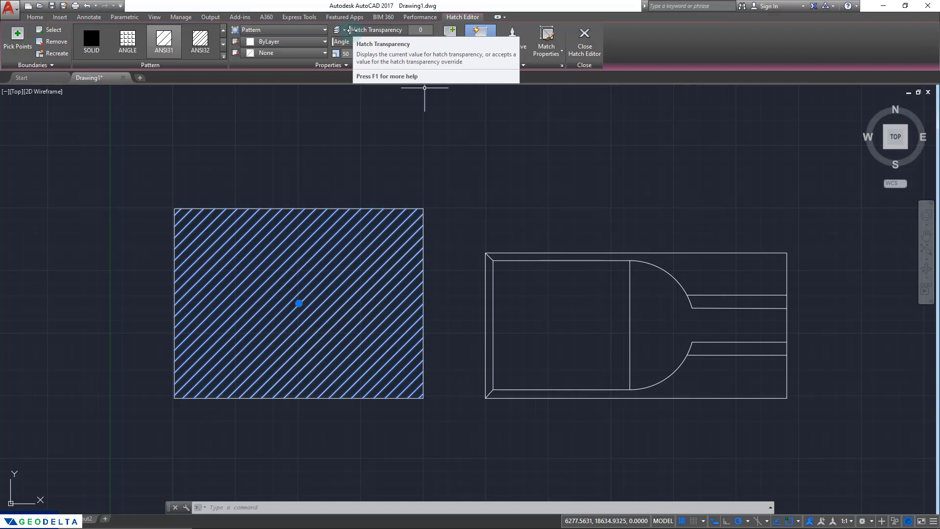
# Step: Try a transparency of 61 on the rectangle's hatch, and restore the transparency to 0
pyautogui.moveTo(351, 30); pyautogui.dragTo(388, 30)
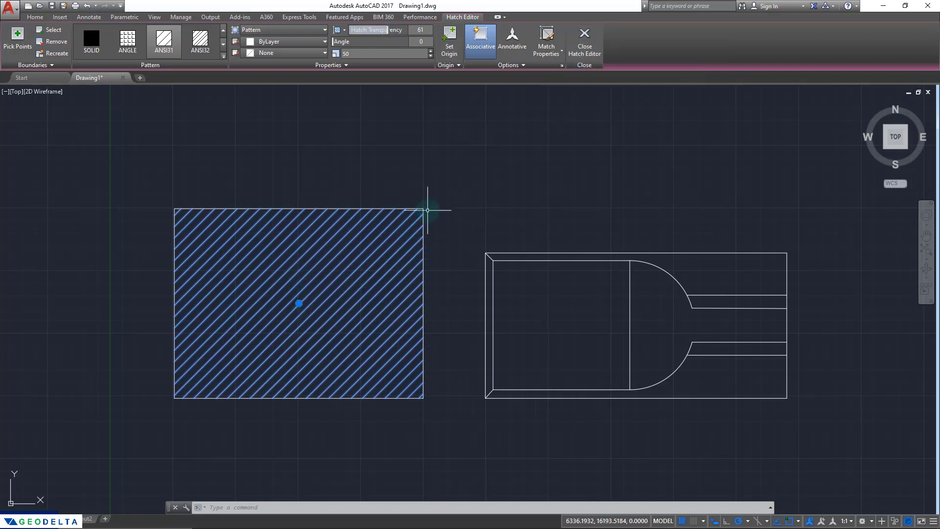
pyautogui.click(587, 41)
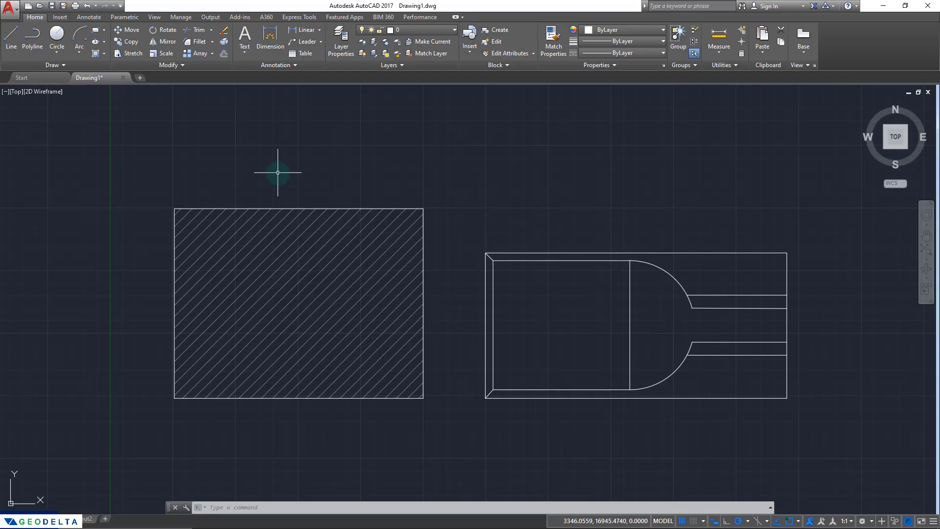
pyautogui.click(297, 273)
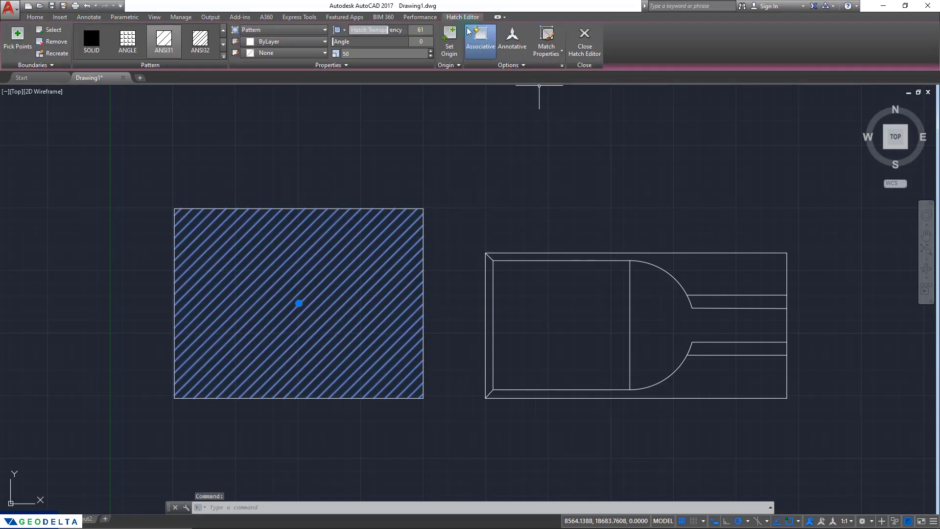
pyautogui.moveTo(387, 30); pyautogui.dragTo(321, 42)
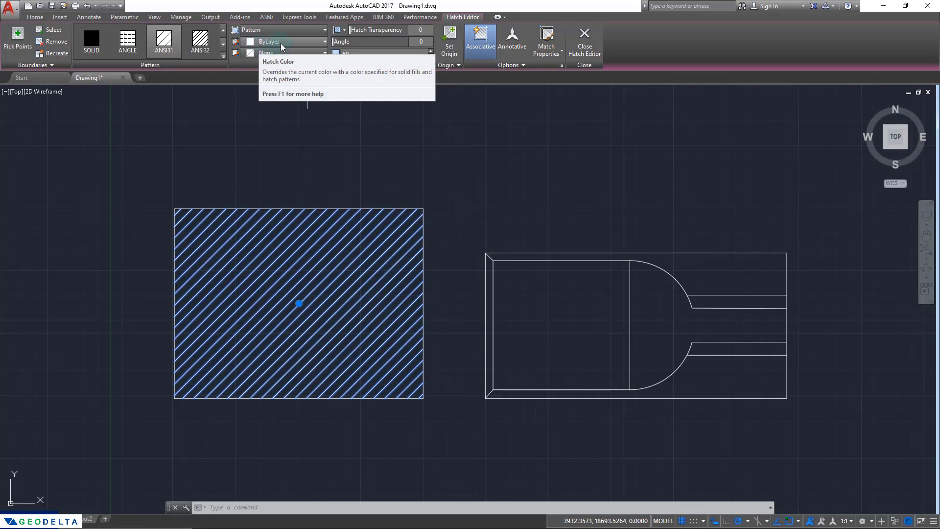
# Step: Set the colour of the rectangle's hatch to green 19,155,72 and finish editing the hatch
pyautogui.click(319, 44)
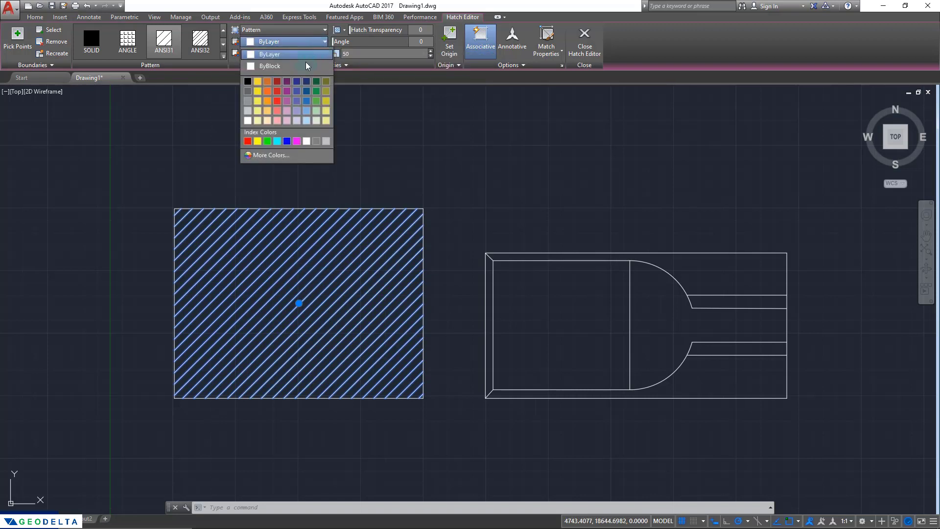
pyautogui.click(317, 92)
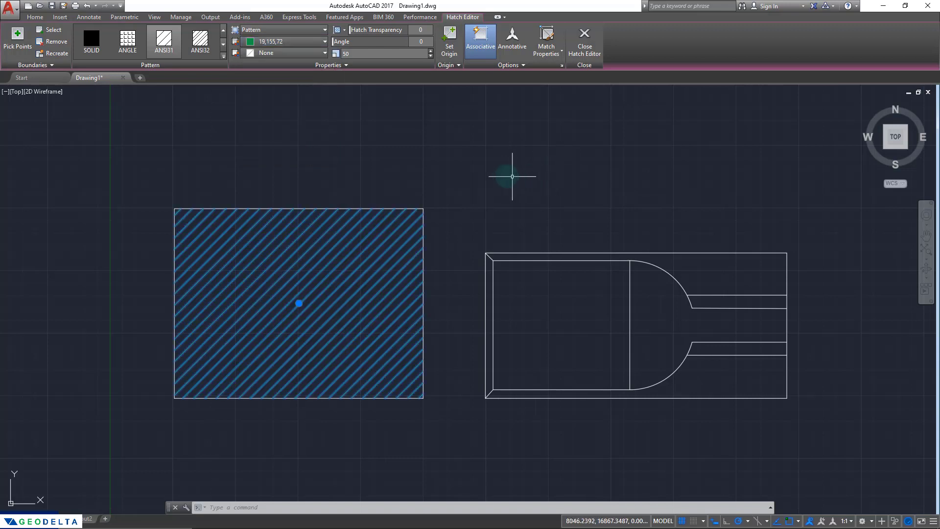
pyautogui.click(584, 39)
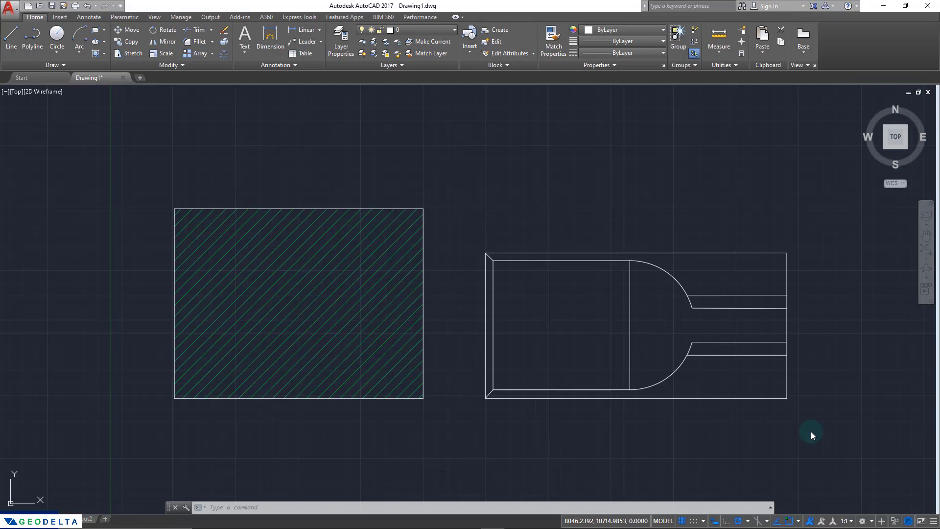
# Step: Hatch the curved area and adjoining central channel of the detailed figure with ANSI31 at scale 28
pyautogui.moveTo(811, 431); pyautogui.dragTo(599, 434, button='middle')
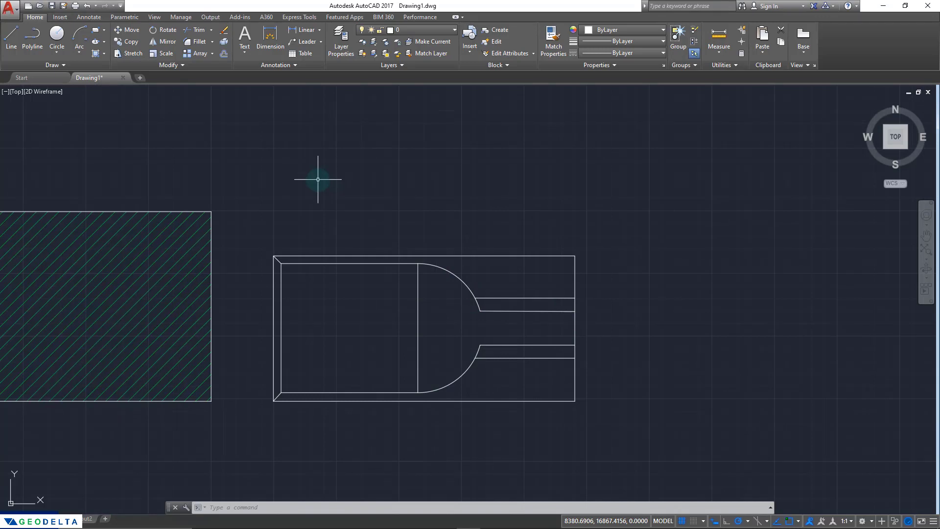
pyautogui.click(95, 55)
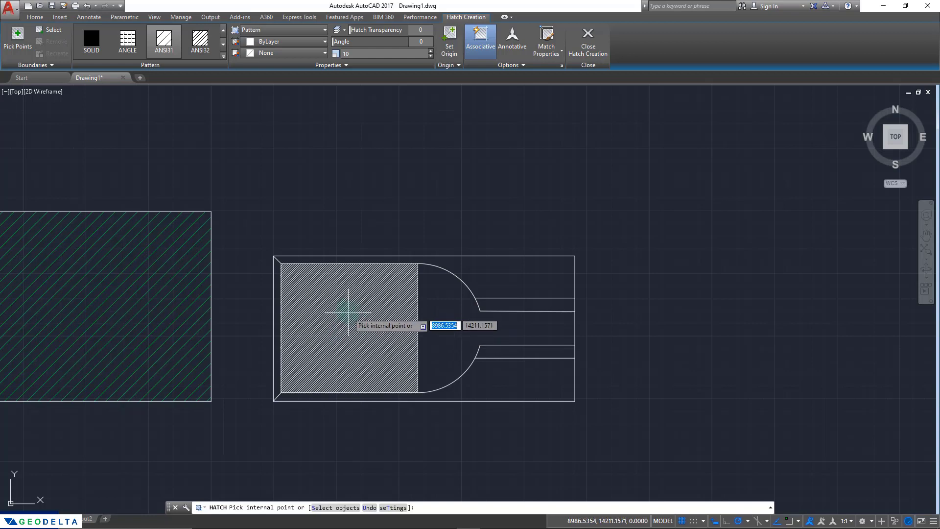
pyautogui.scroll(2, 360, 309)
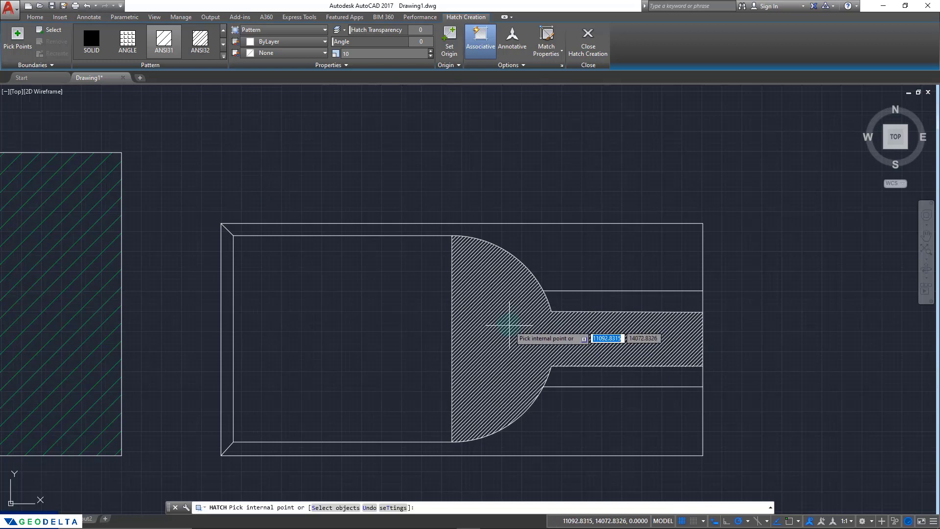
pyautogui.click(517, 338)
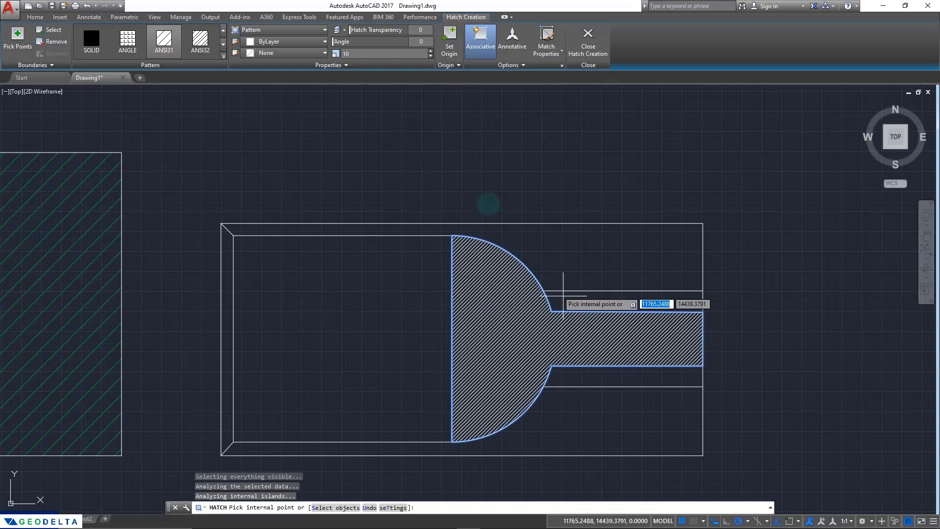
pyautogui.click(430, 51)
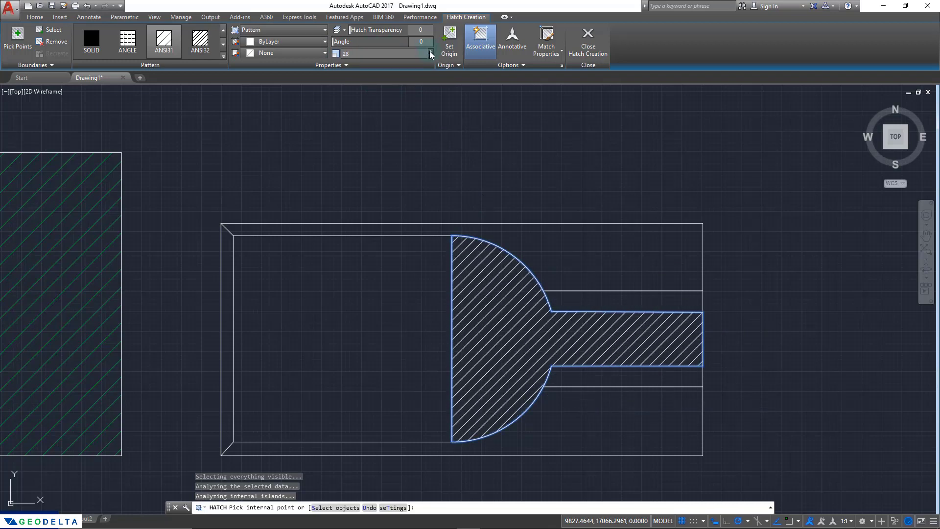
pyautogui.click(595, 40)
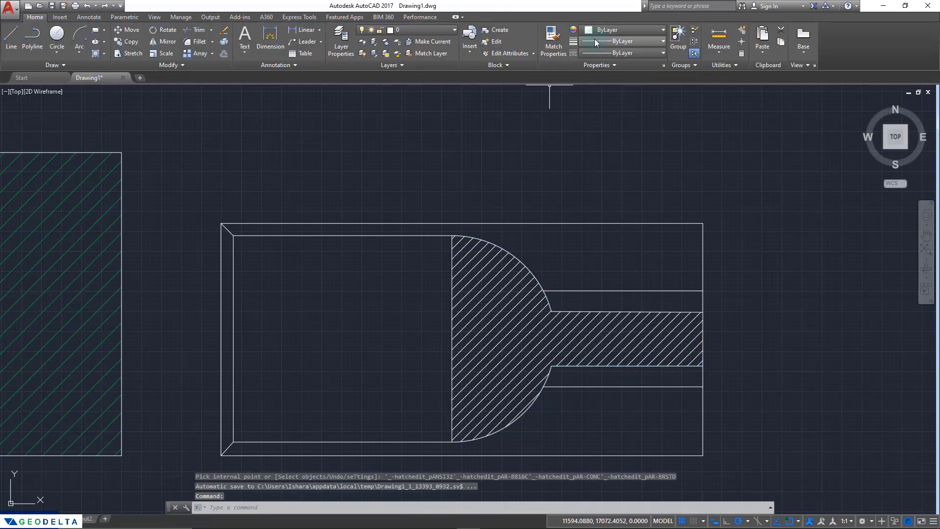
# Step: Hatch the rectangular area beside the curved area of the detailed figure with AR-B816 at scale 1 in yellow 244,238,81
pyautogui.click(95, 55)
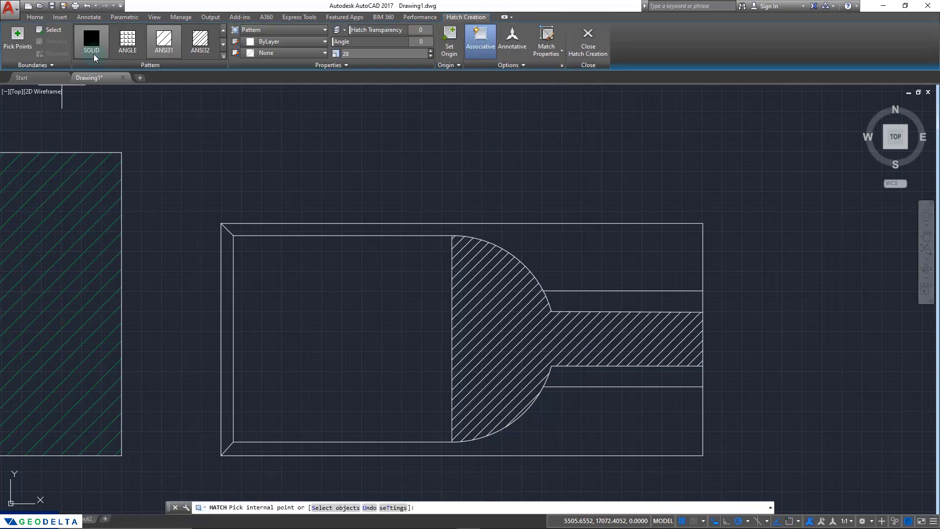
pyautogui.click(224, 59)
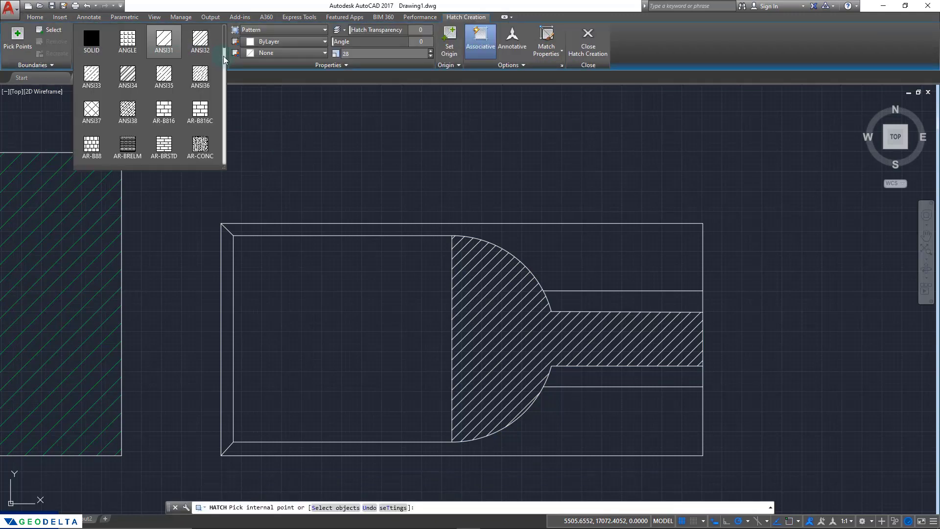
pyautogui.click(170, 109)
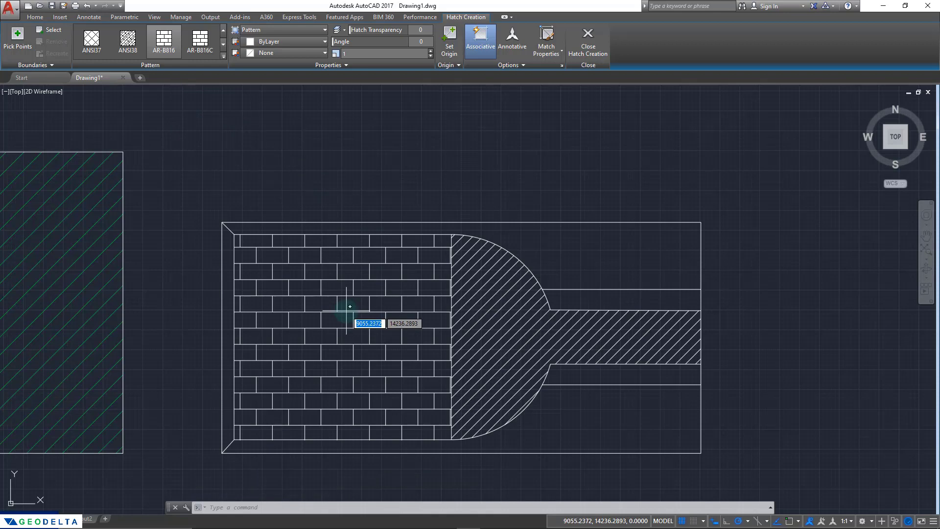
pyautogui.click(346, 310)
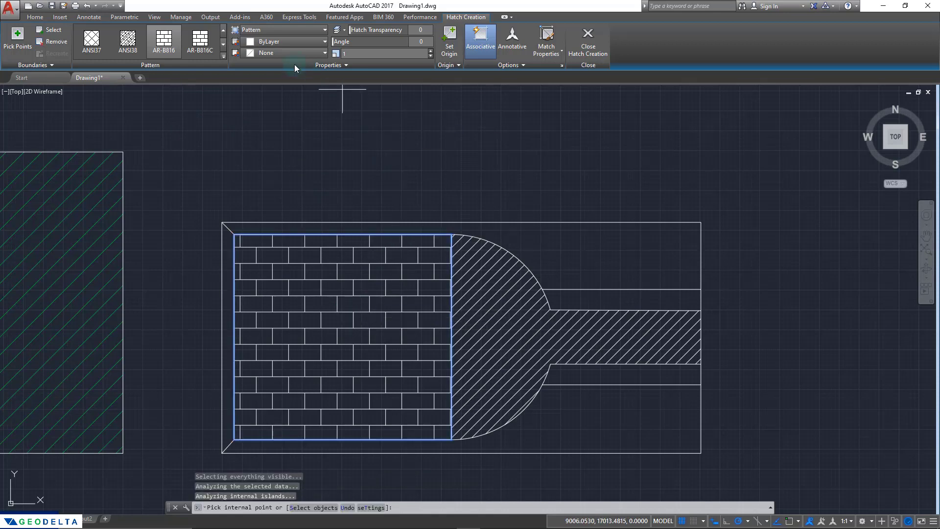
pyautogui.click(325, 44)
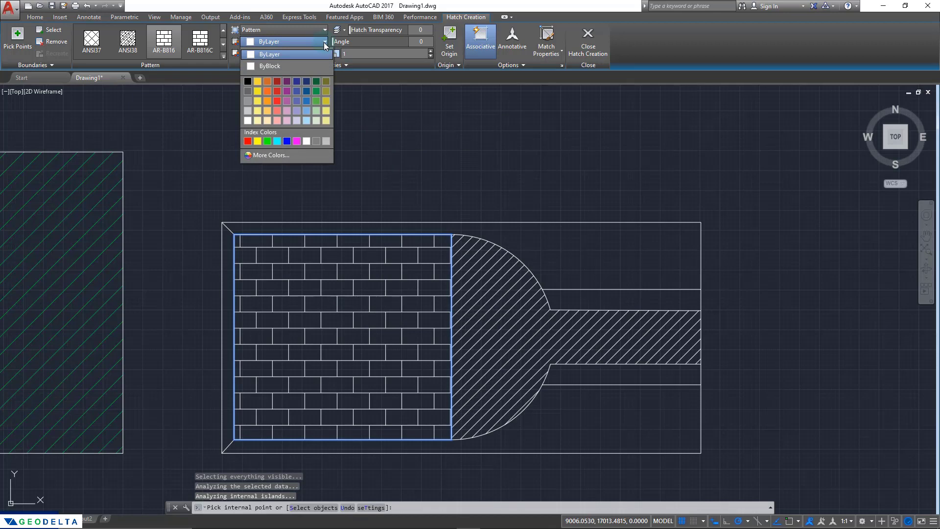
pyautogui.click(258, 101)
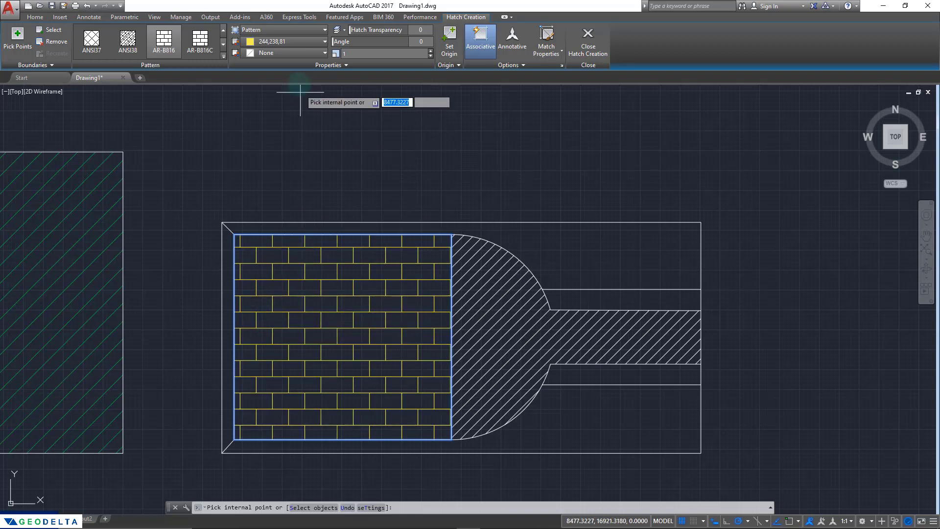
# Step: Try a background colour of 122,175,223 on the AR-B816 hatch, and return the background to None
pyautogui.click(320, 59)
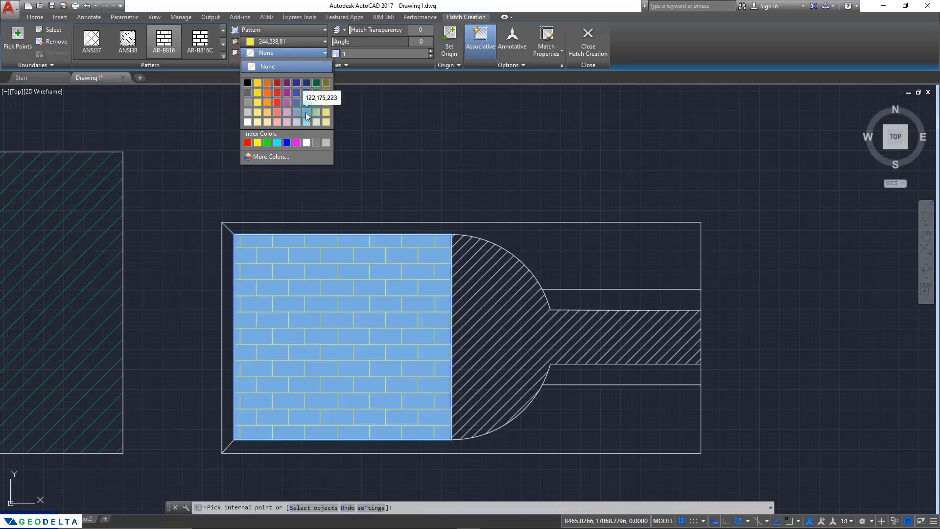
pyautogui.click(307, 116)
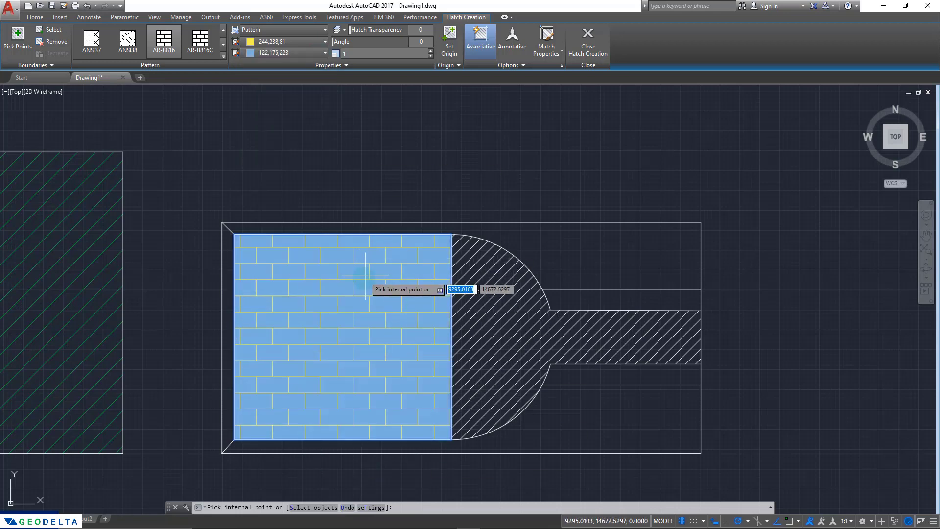
pyautogui.click(323, 58)
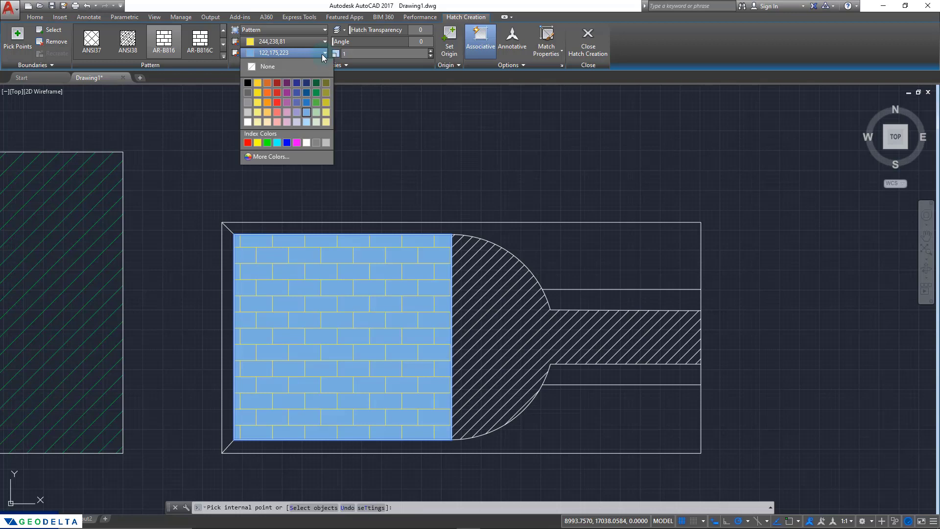
pyautogui.click(277, 66)
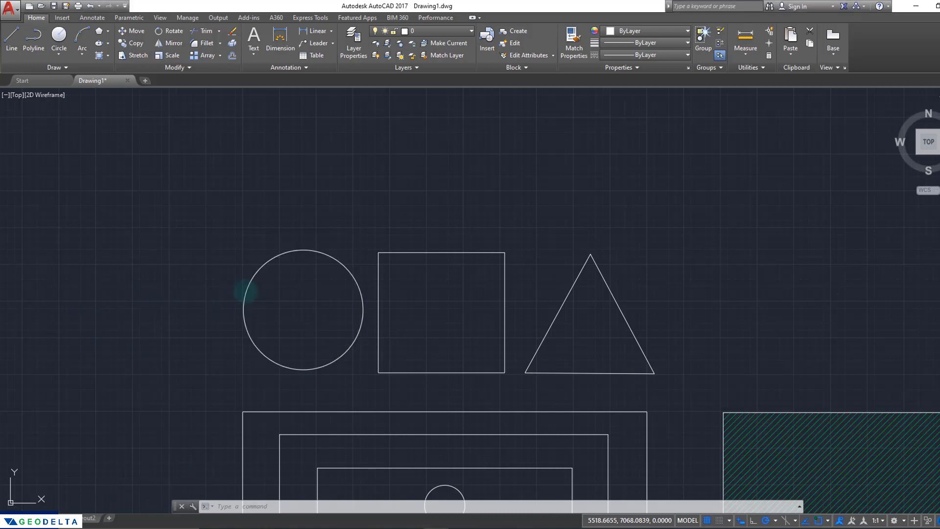
# Step: Examine the circle, square and triangle outlines by selecting them individually
pyautogui.press('Escape')
pyautogui.press('Escape')
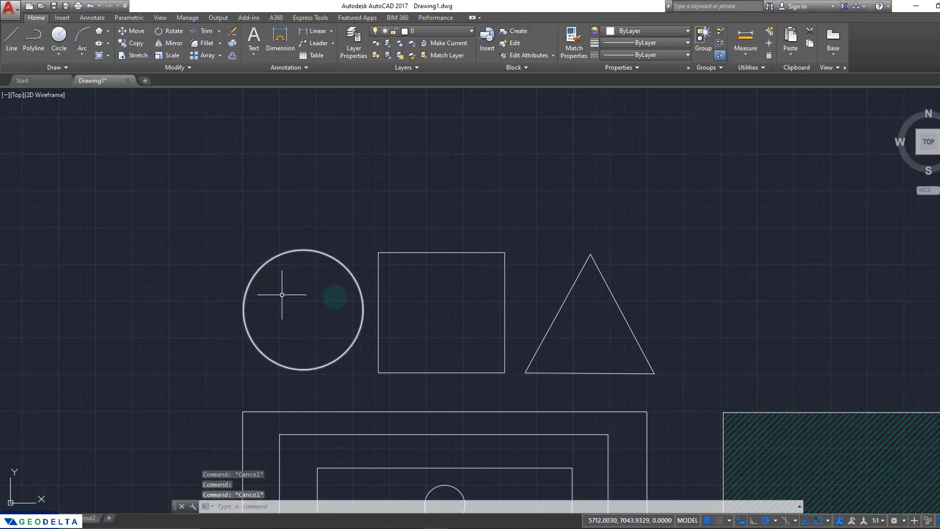
pyautogui.click(380, 294)
pyautogui.press('Escape')
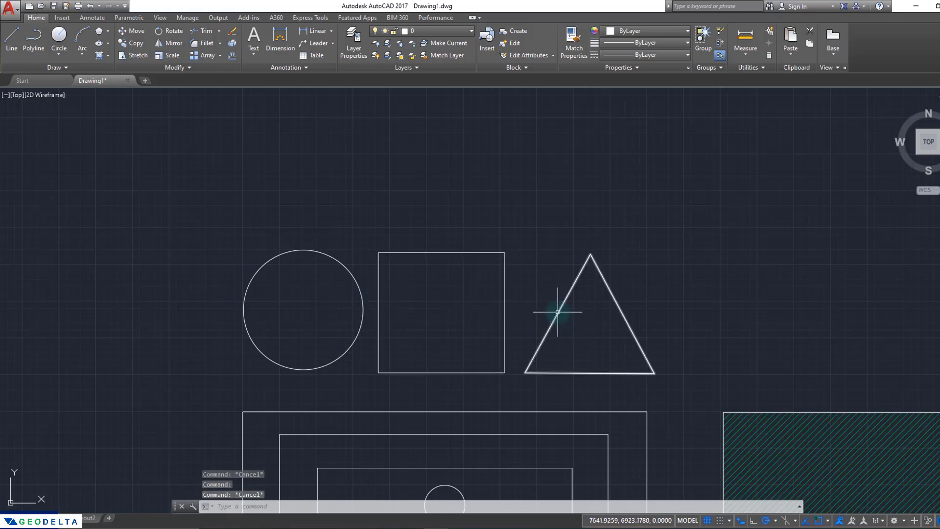
pyautogui.click(557, 313)
pyautogui.moveTo(557, 312)
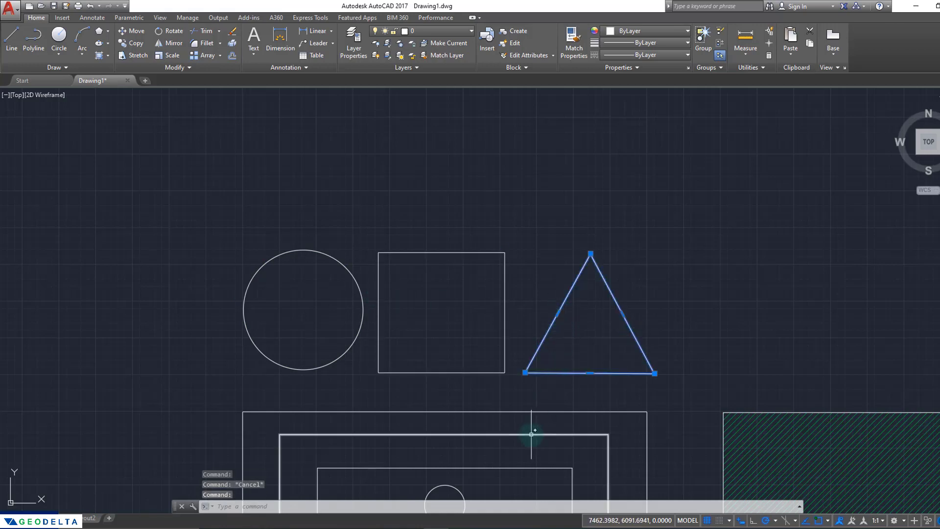
# Step: Hatch the circle, the square and the triangle together with the CLAY pattern at scale 9.6 in one hatch operation
pyautogui.write('h')
pyautogui.press('Return')
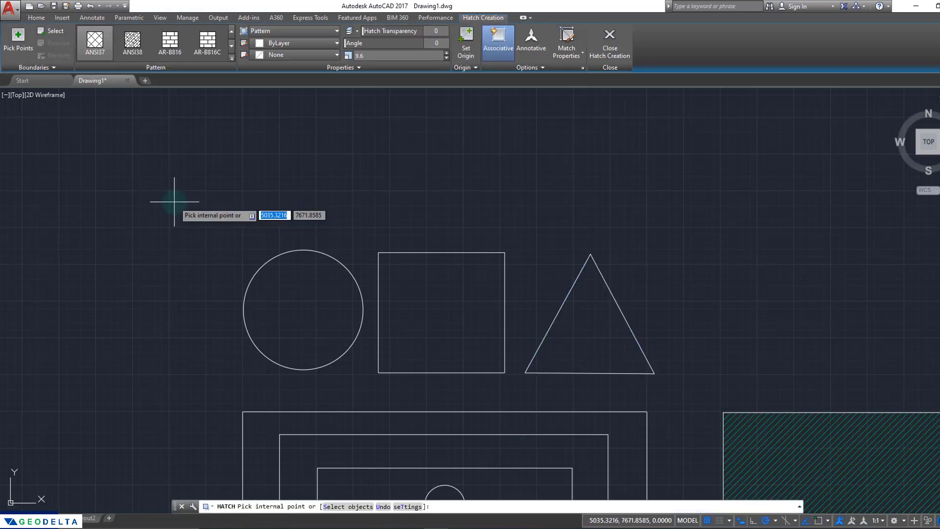
pyautogui.click(229, 58)
pyautogui.scroll(-3, 130, 73)
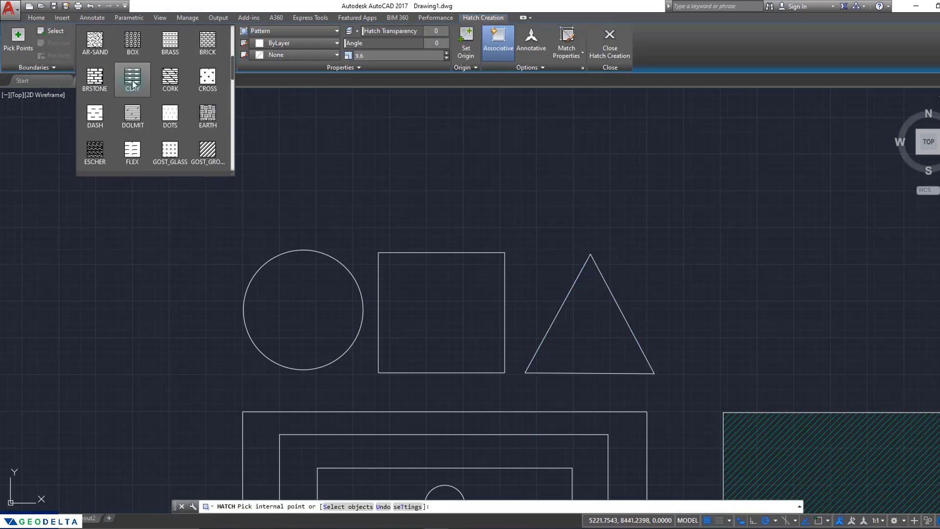
pyautogui.click(131, 77)
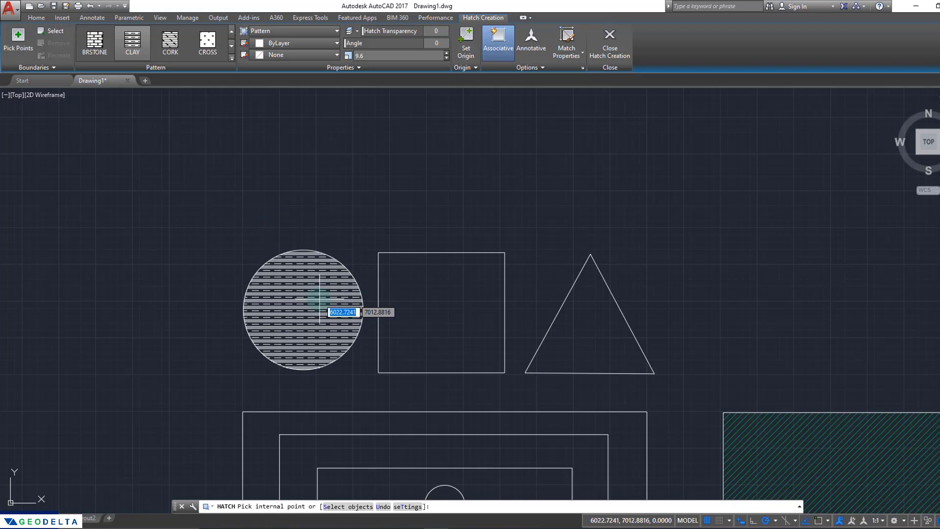
pyautogui.click(318, 296)
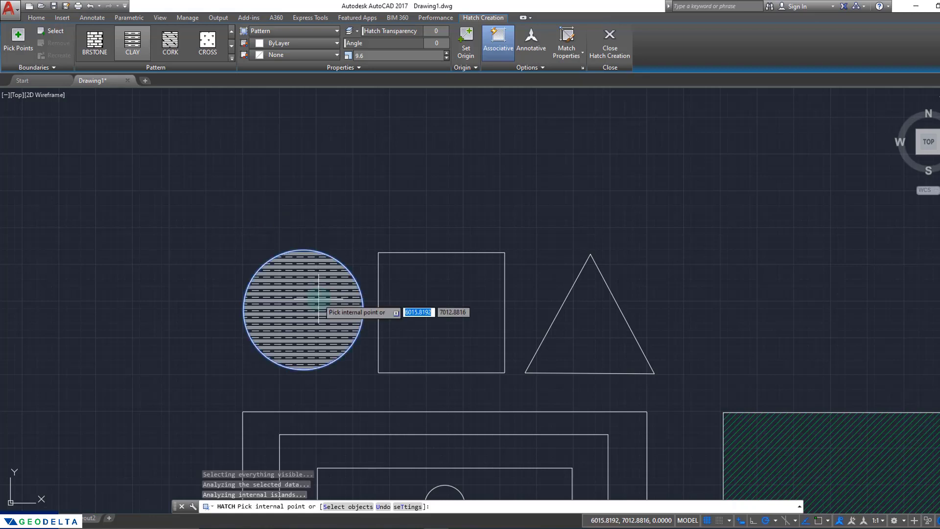
pyautogui.click(454, 304)
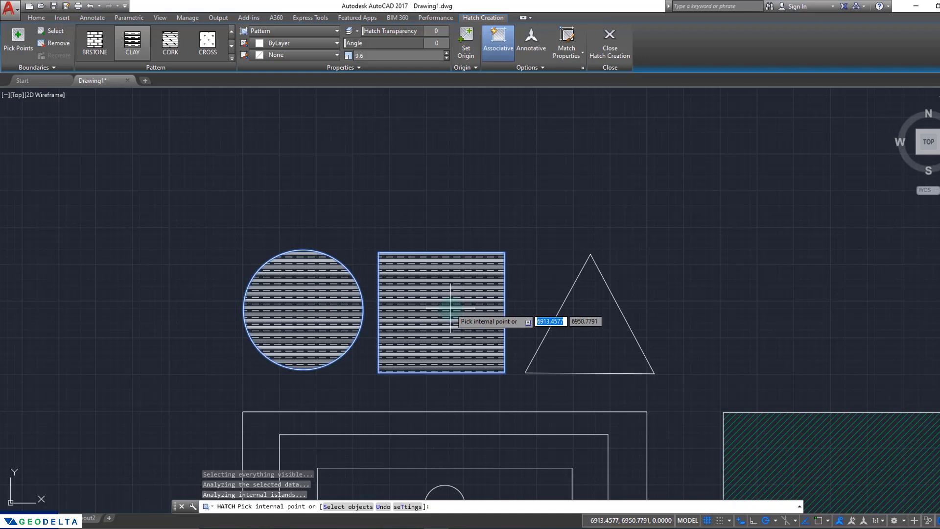
pyautogui.click(603, 328)
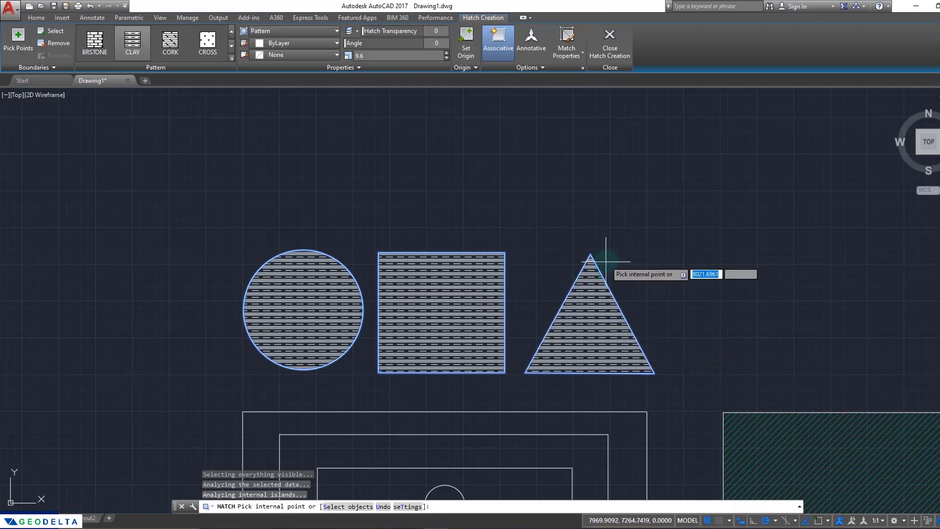
pyautogui.click(622, 44)
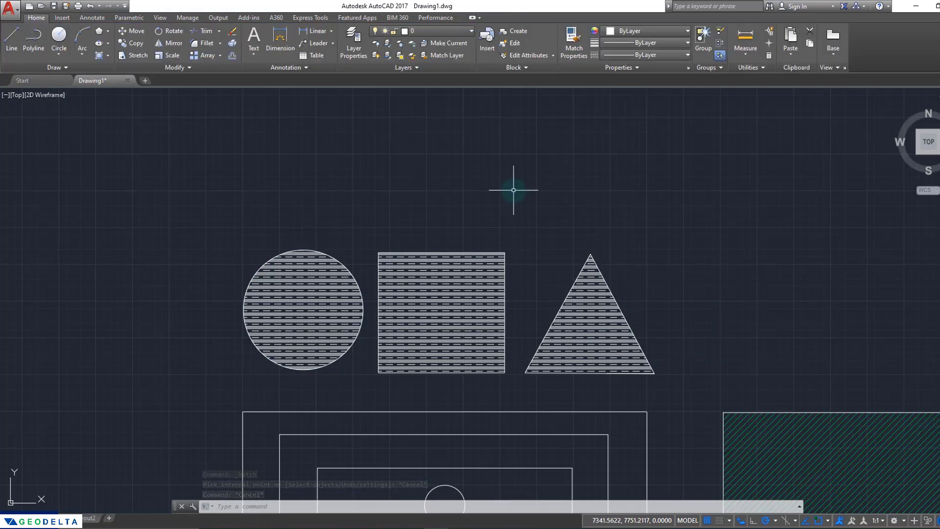
# Step: Change the pattern of the combined hatch in the circle, square and triangle to BRICK and finish editing
pyautogui.click(595, 326)
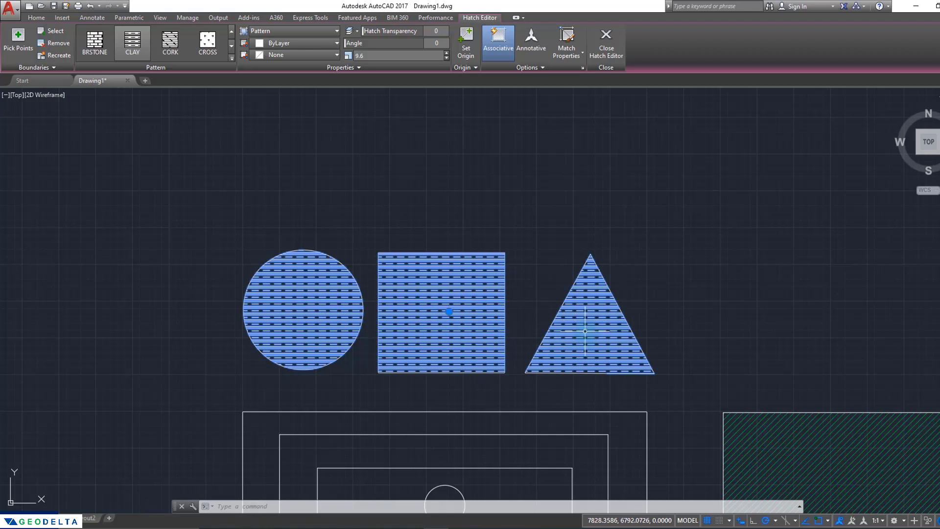
pyautogui.click(231, 59)
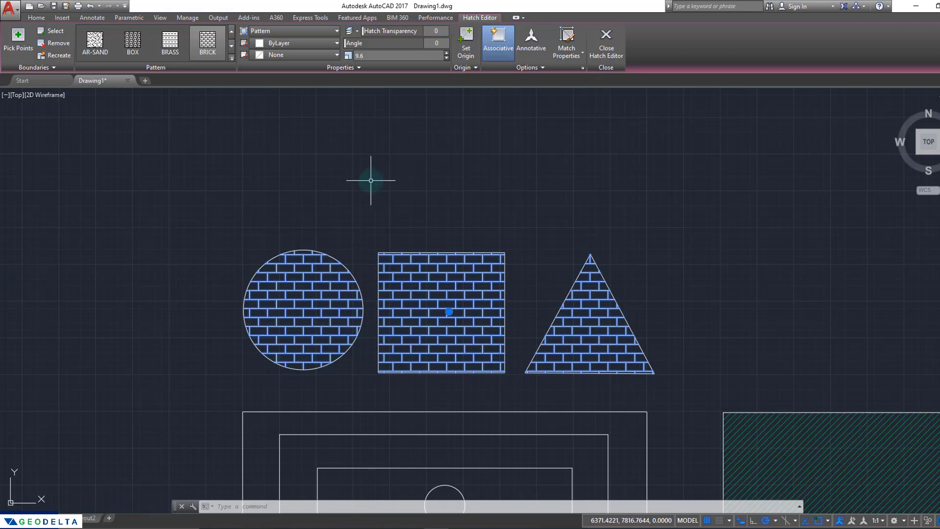
pyautogui.press('Escape')
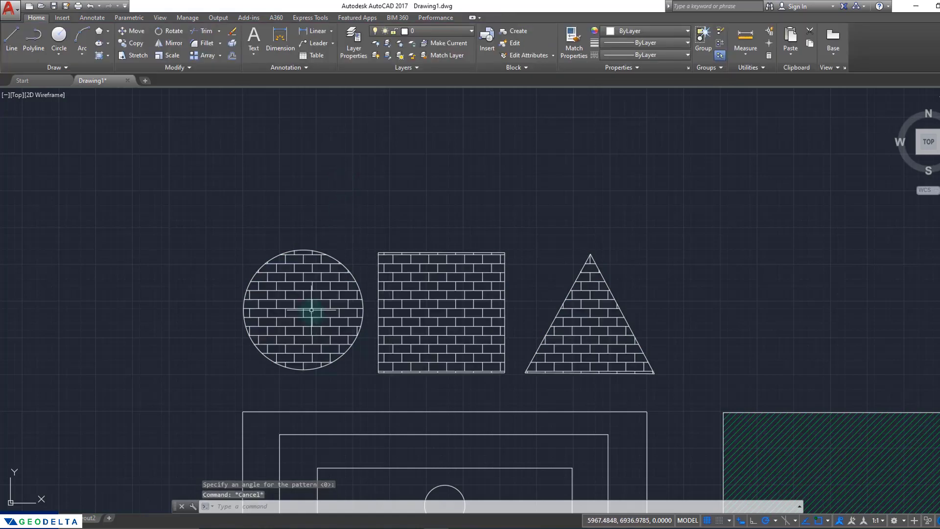
# Step: Separate the combined BRICK hatch into individual hatches for the circle, the square and the triangle
pyautogui.click(311, 309)
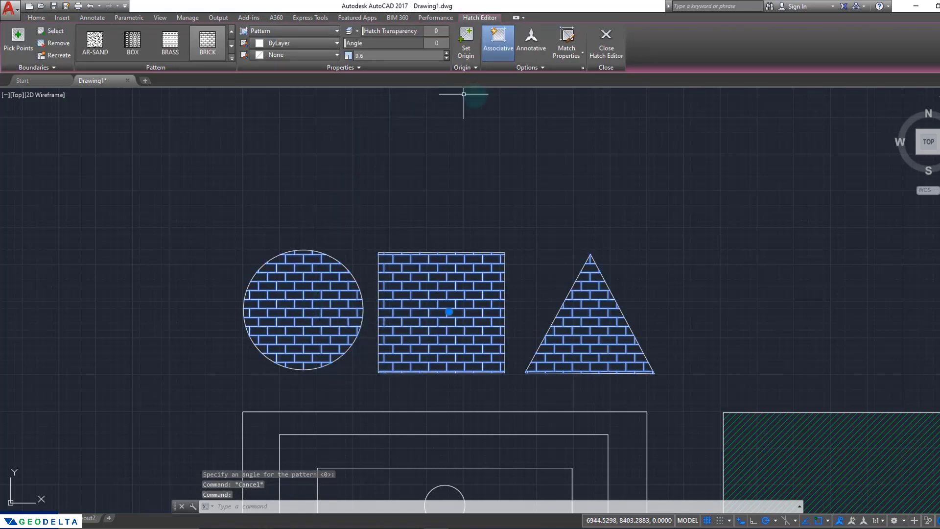
pyautogui.click(542, 68)
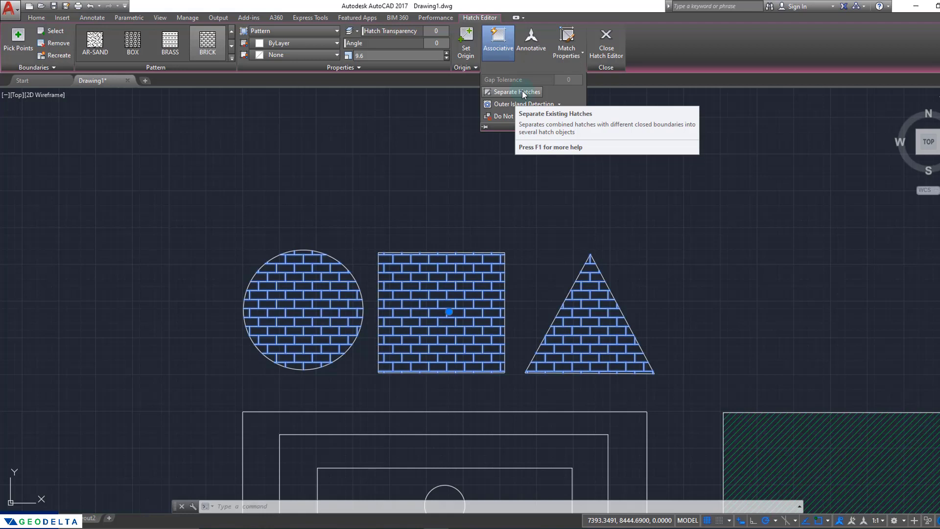
pyautogui.click(521, 93)
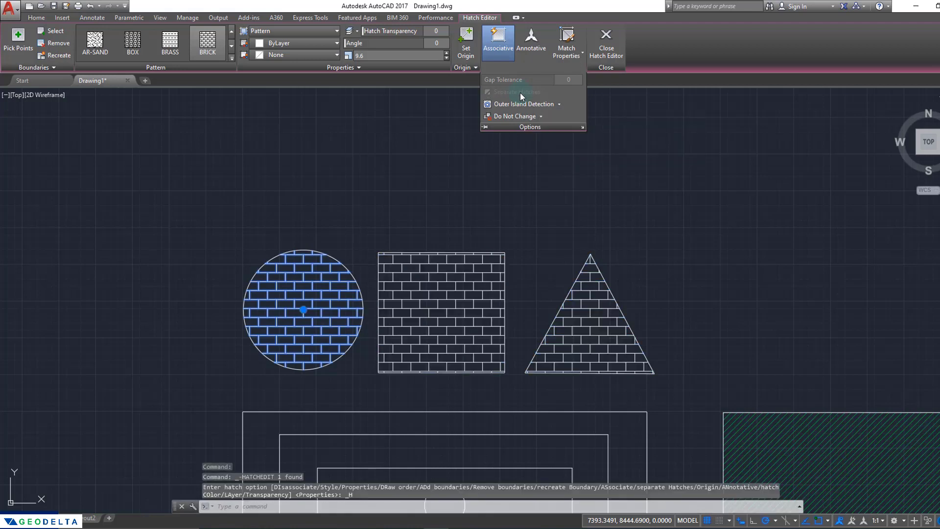
pyautogui.press('Escape')
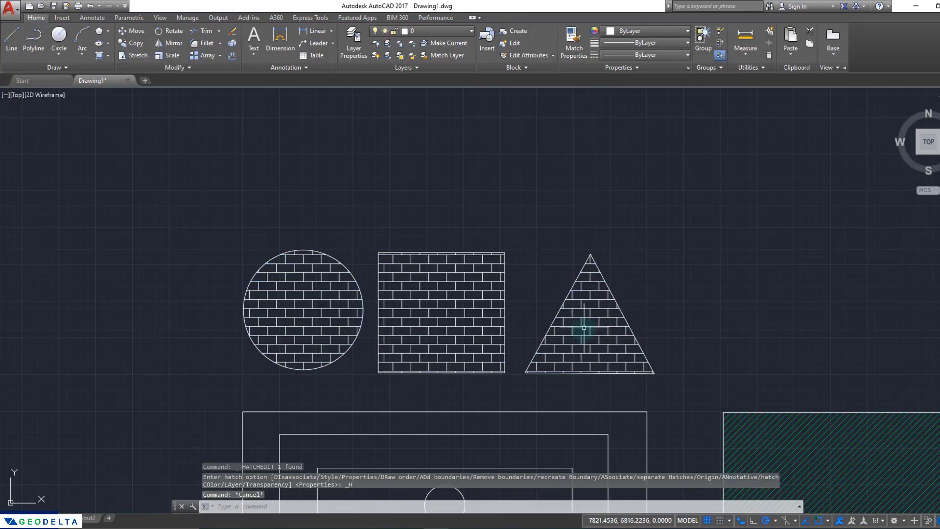
# Step: Select the triangle's, square's and circle's hatches one at a time to check whether they are independent
pyautogui.click(585, 326)
pyautogui.press('Escape')
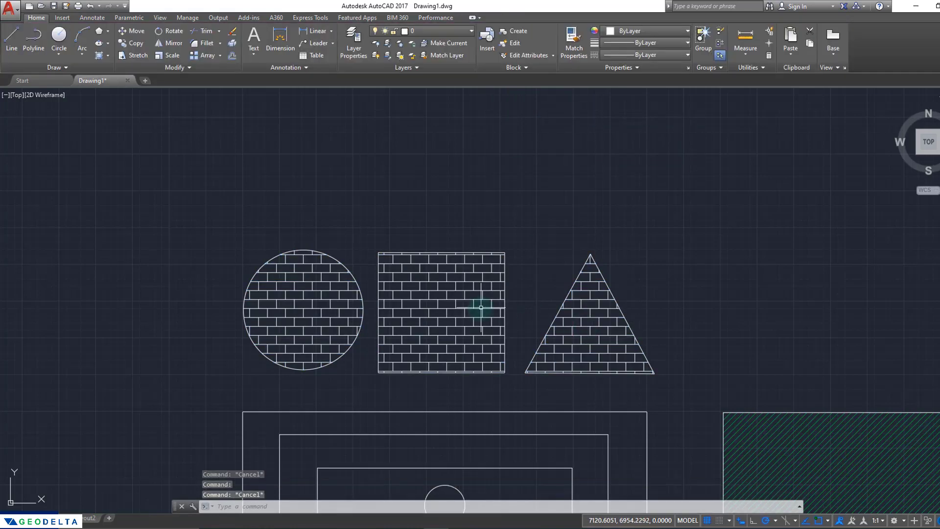
pyautogui.click(451, 308)
pyautogui.press('Escape')
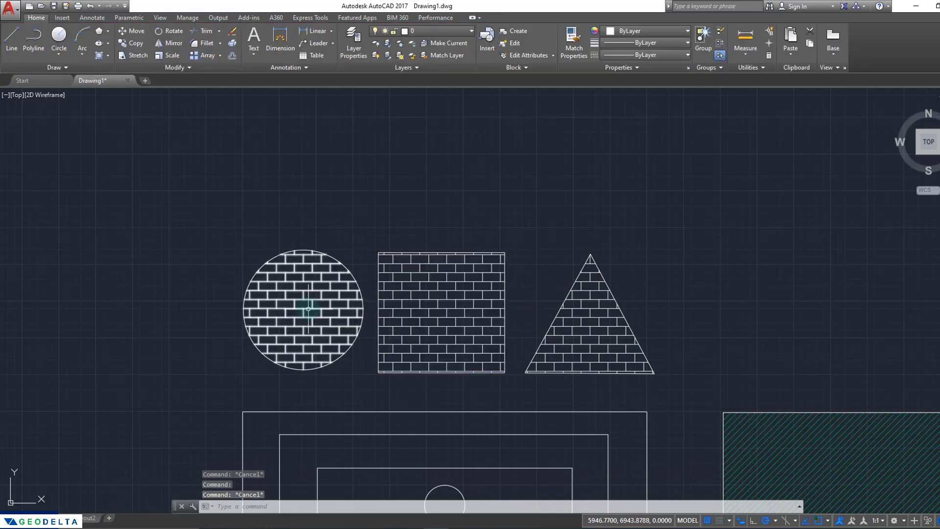
pyautogui.click(309, 308)
pyautogui.press('Escape')
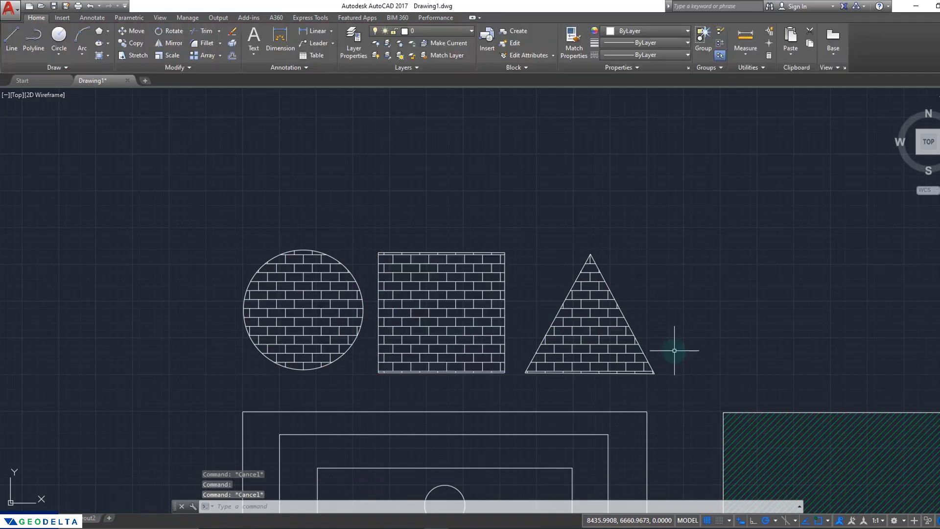
# Step: Change the triangle's hatch to the BRSTONE pattern in red 205,32,39 and finish editing it
pyautogui.click(588, 335)
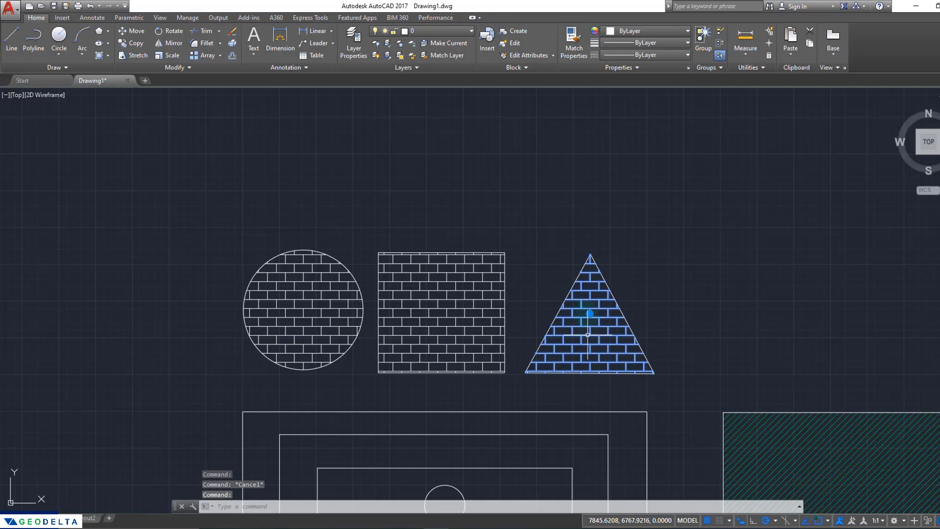
pyautogui.click(233, 58)
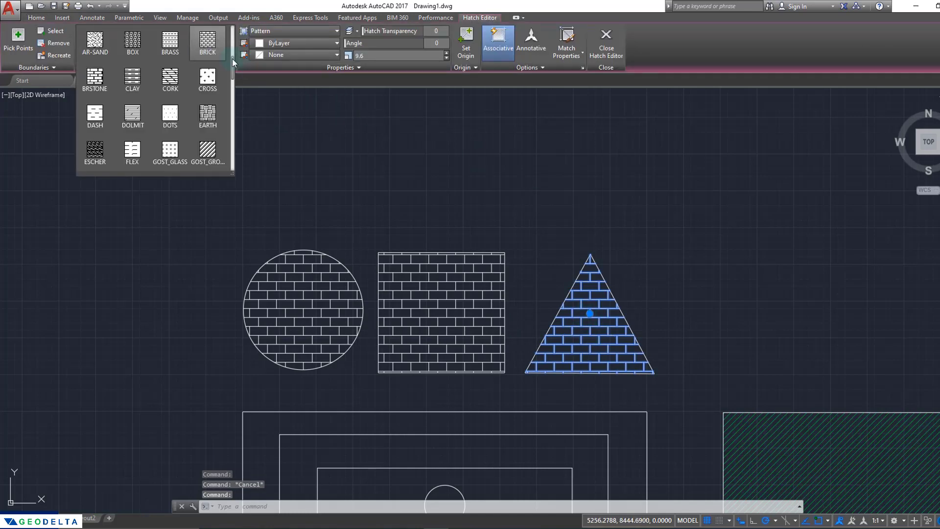
pyautogui.click(207, 116)
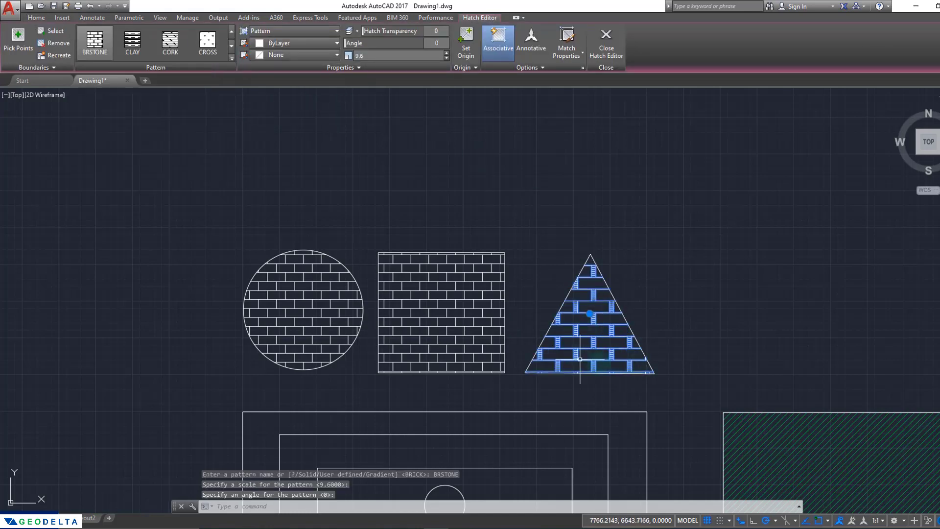
pyautogui.click(321, 43)
pyautogui.click(288, 94)
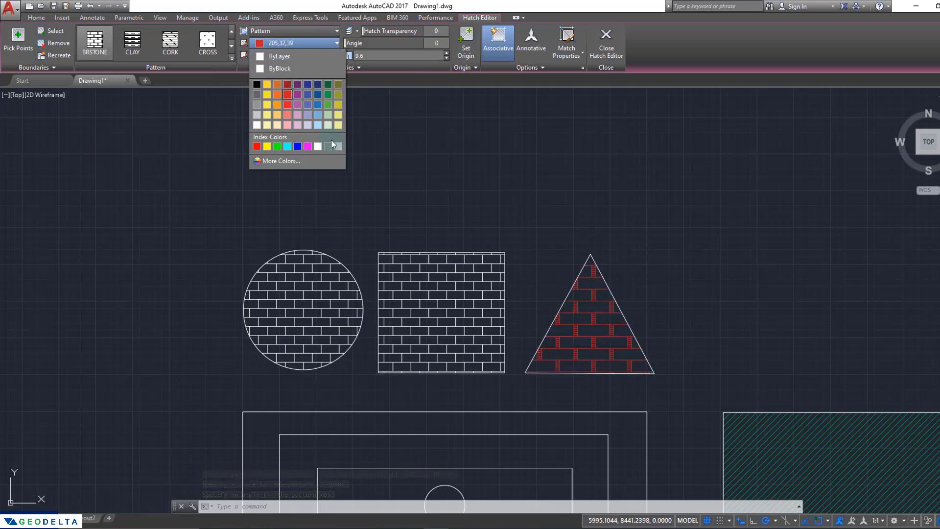
pyautogui.press('Escape')
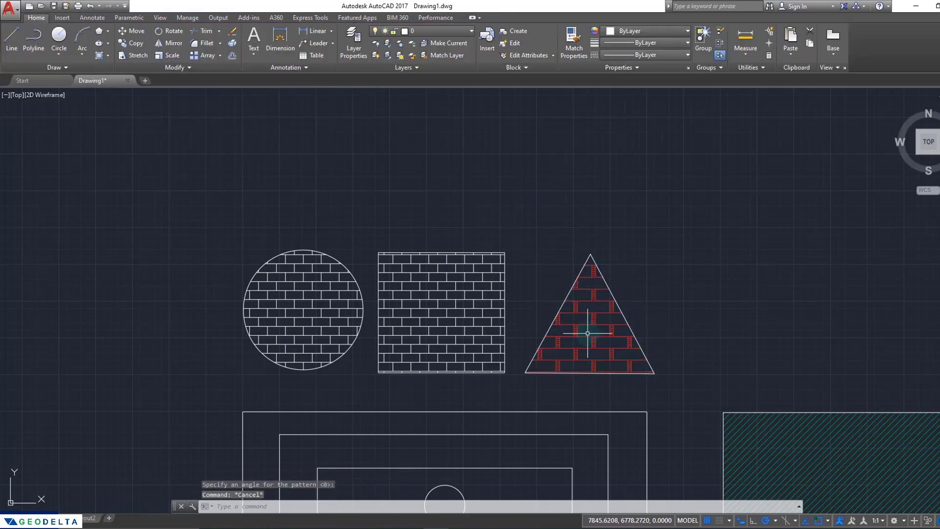
# Step: Window-select the nested rectangles and their central circle to point them out, and clear the selection
pyautogui.moveTo(586, 338); pyautogui.dragTo(589, 188, button='middle')
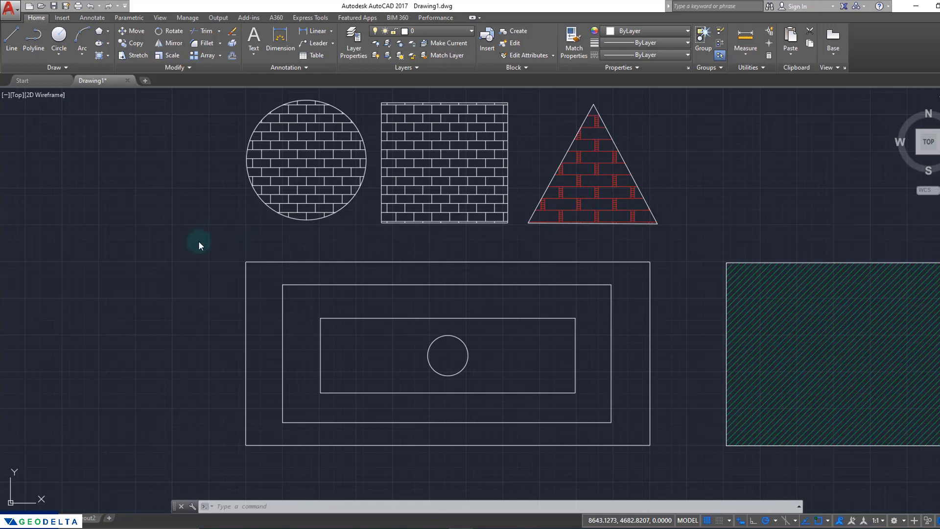
pyautogui.click(219, 236)
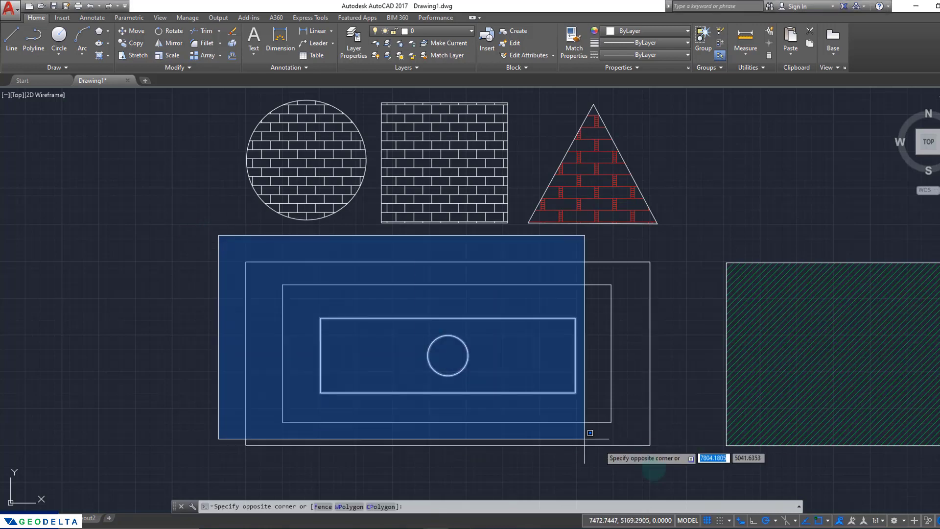
pyautogui.click(679, 475)
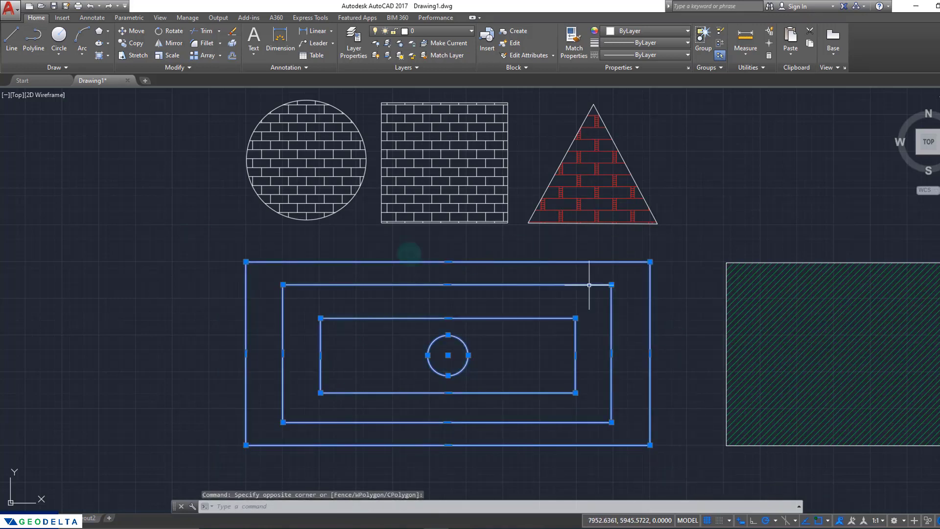
pyautogui.press('Escape')
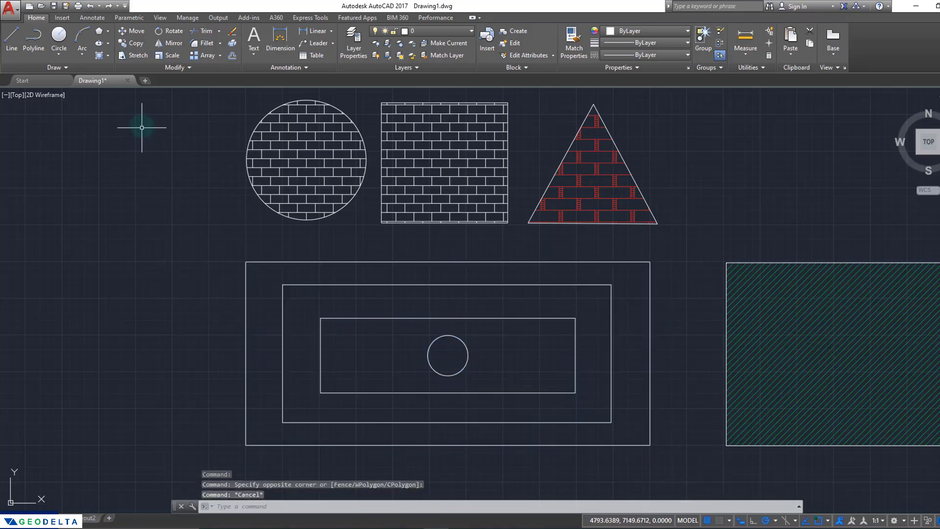
# Step: Try a BRICK hatch with Normal Island Detection from a point between the two outer nested rectangles, and undo it
pyautogui.click(99, 56)
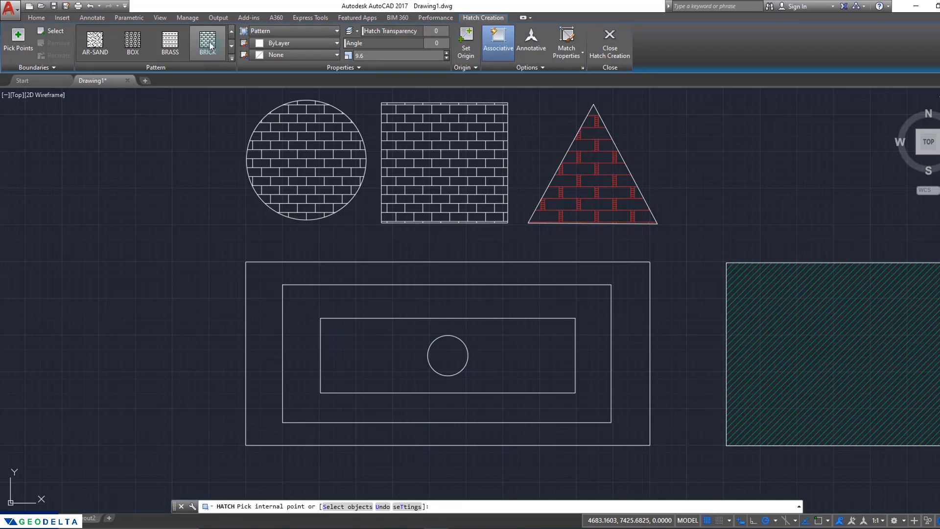
pyautogui.click(548, 66)
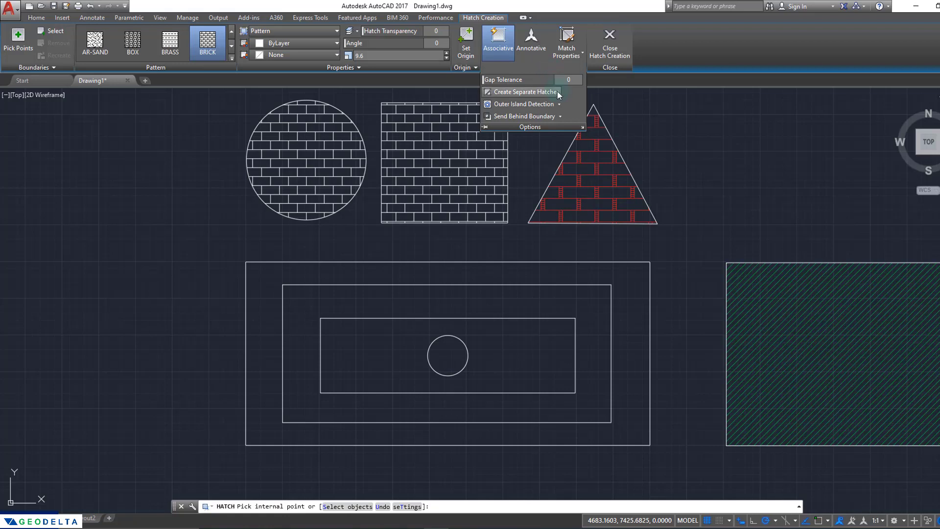
pyautogui.click(559, 104)
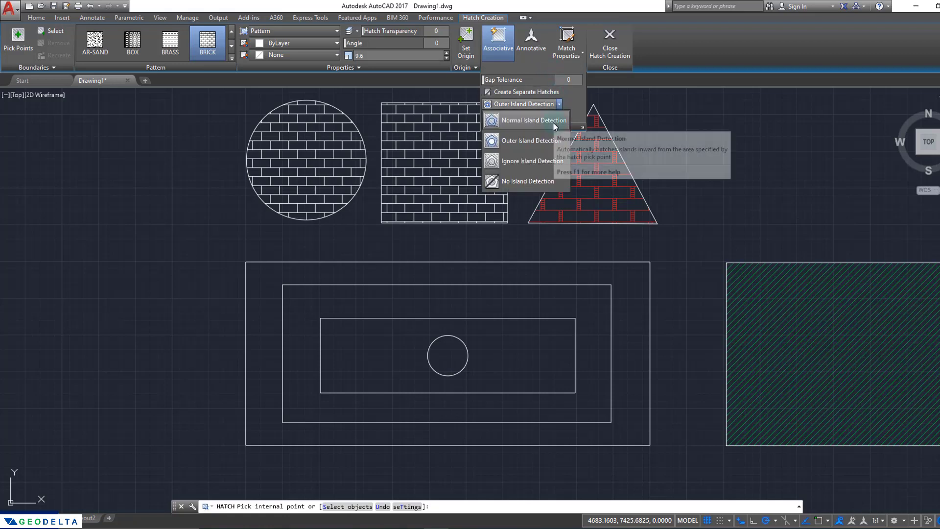
pyautogui.click(554, 123)
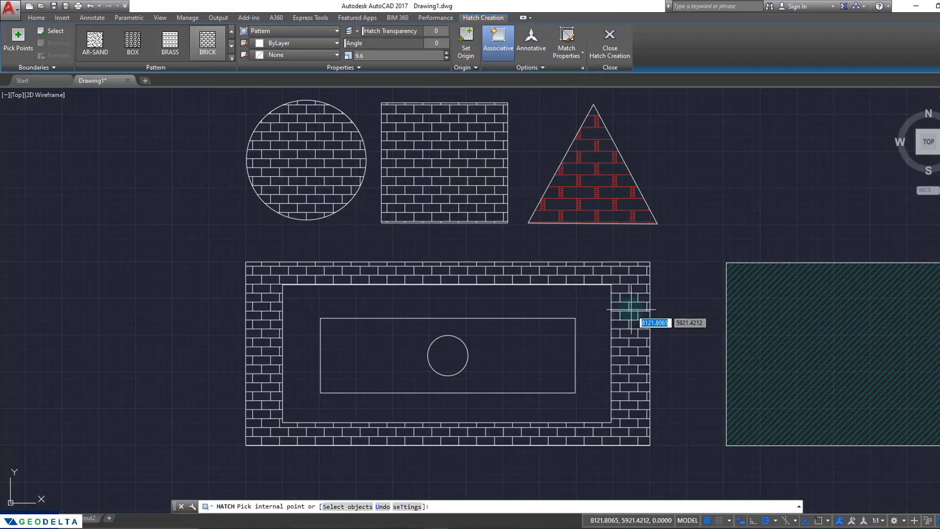
pyautogui.click(631, 308)
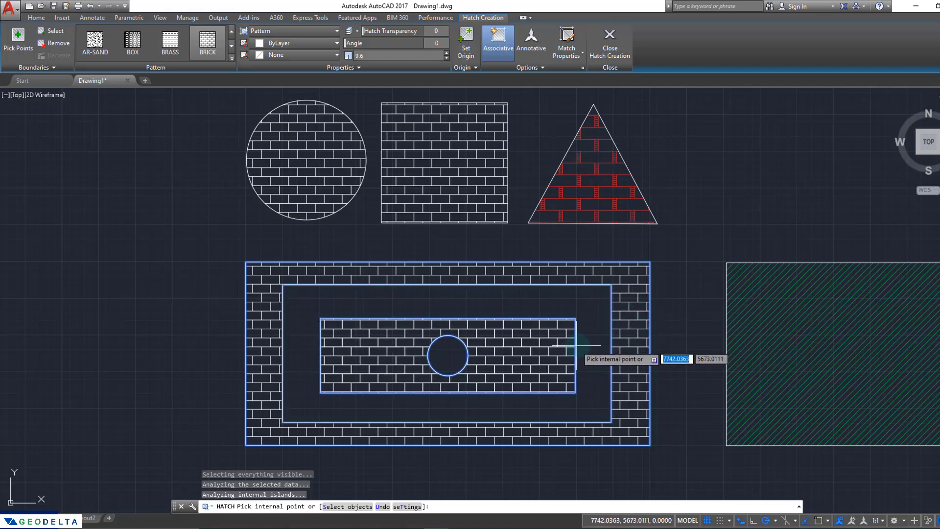
pyautogui.hotkey('ctrl', 'z')
pyautogui.press('Escape')
# Step: Enlarge the circle inside the innermost rectangle to a radius of about 204
pyautogui.click(466, 361)
pyautogui.click(469, 355)
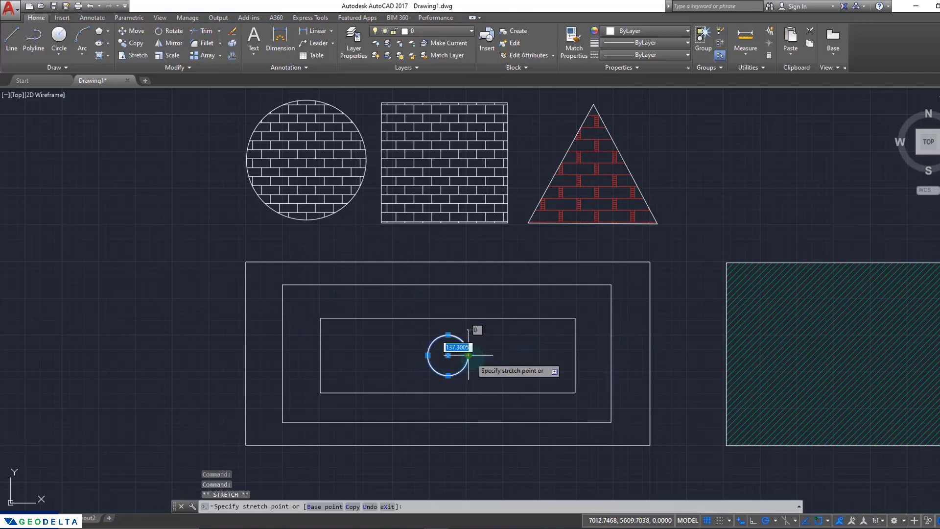
pyautogui.click(478, 355)
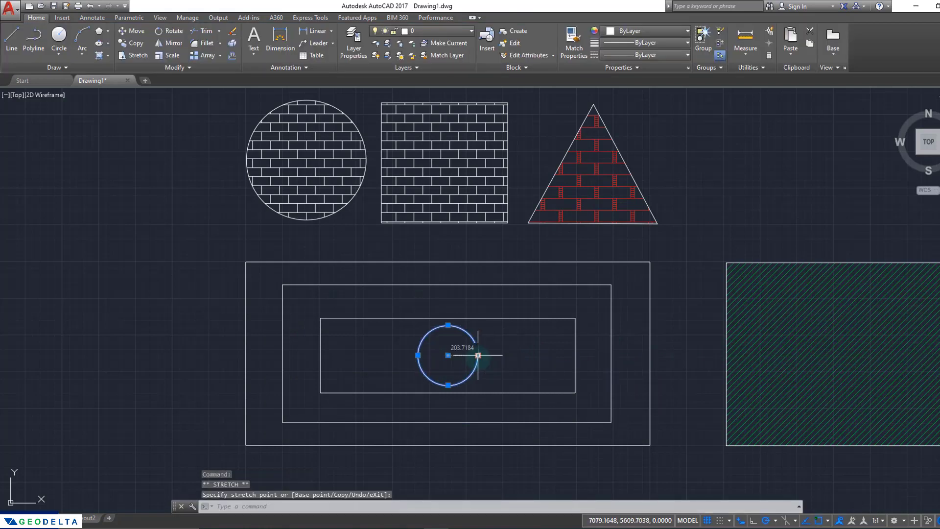
pyautogui.press('Escape')
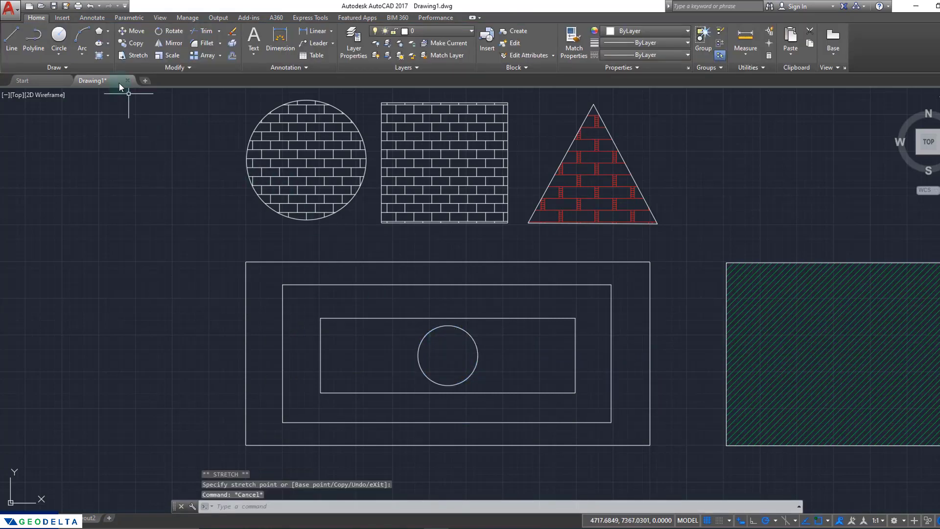
# Step: Draw a smaller concentric circle with a radius of about 87 inside the innermost rectangle's circle
pyautogui.click(59, 39)
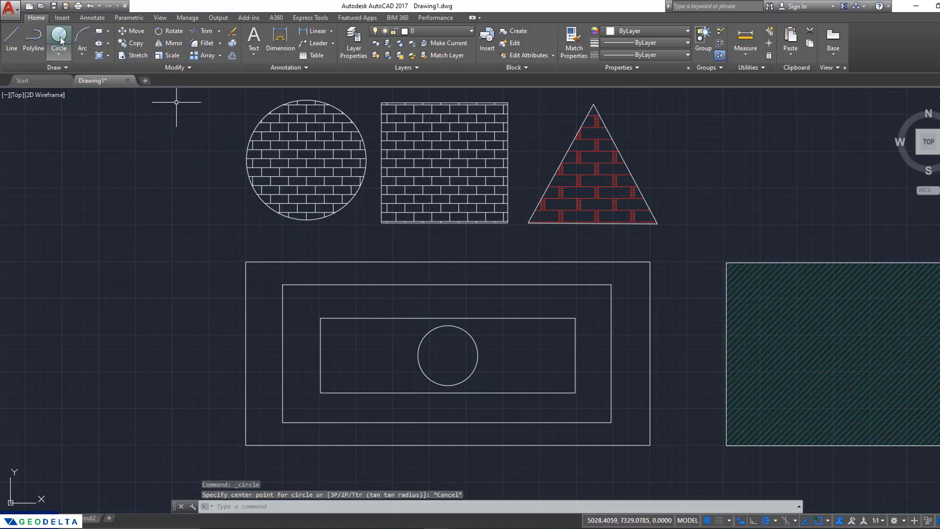
pyautogui.click(447, 356)
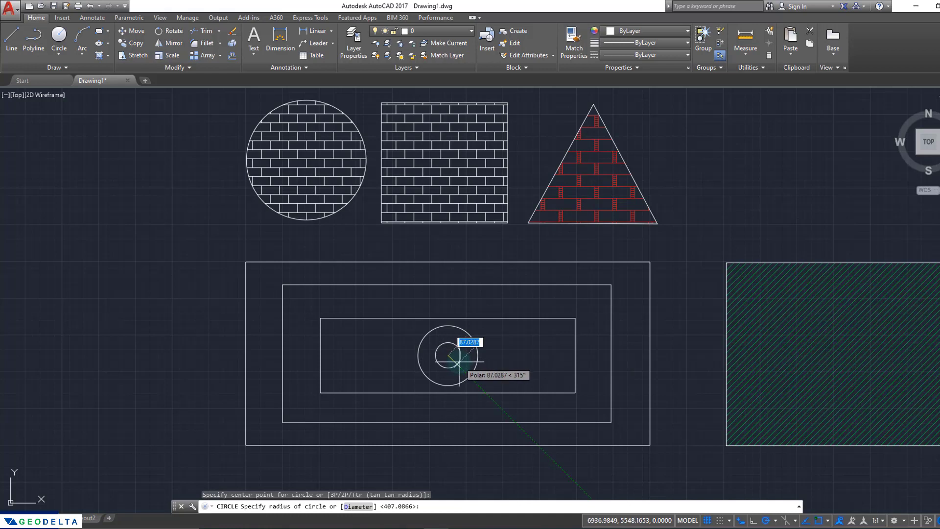
pyautogui.click(460, 361)
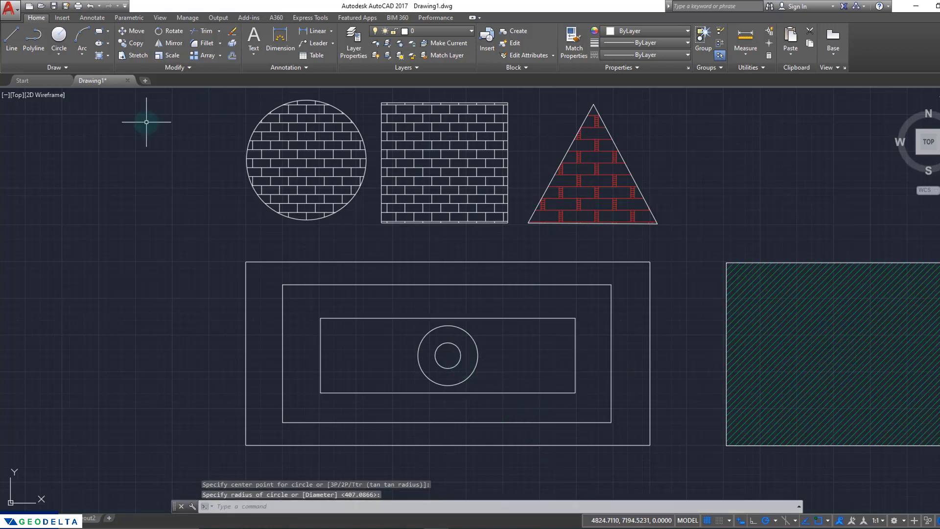
# Step: Hatch the nested rectangles and concentric circles with BRICK using Normal Island Detection, picking a point in the outermost band
pyautogui.click(98, 57)
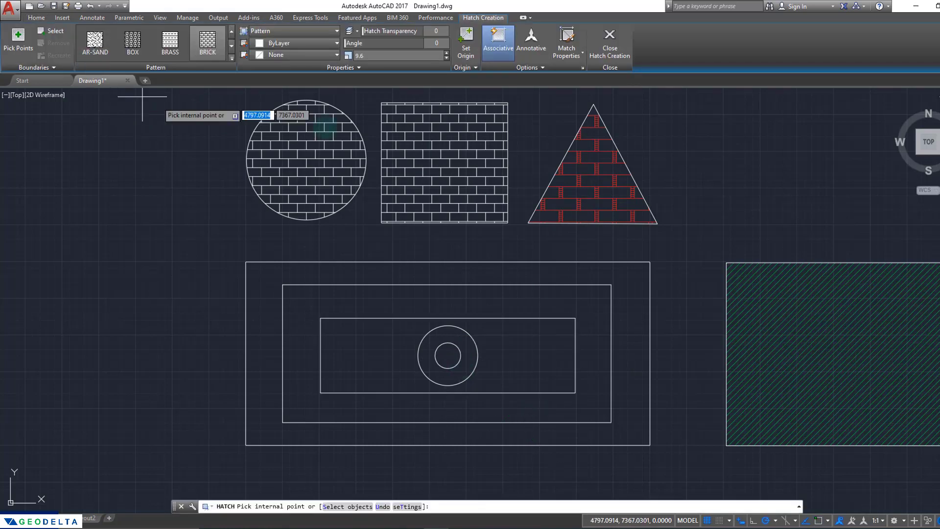
pyautogui.click(535, 68)
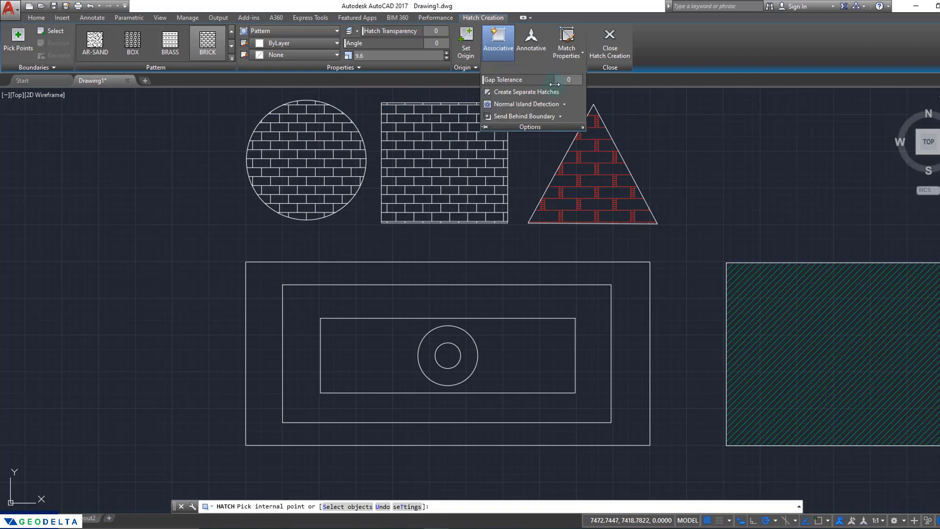
pyautogui.click(566, 105)
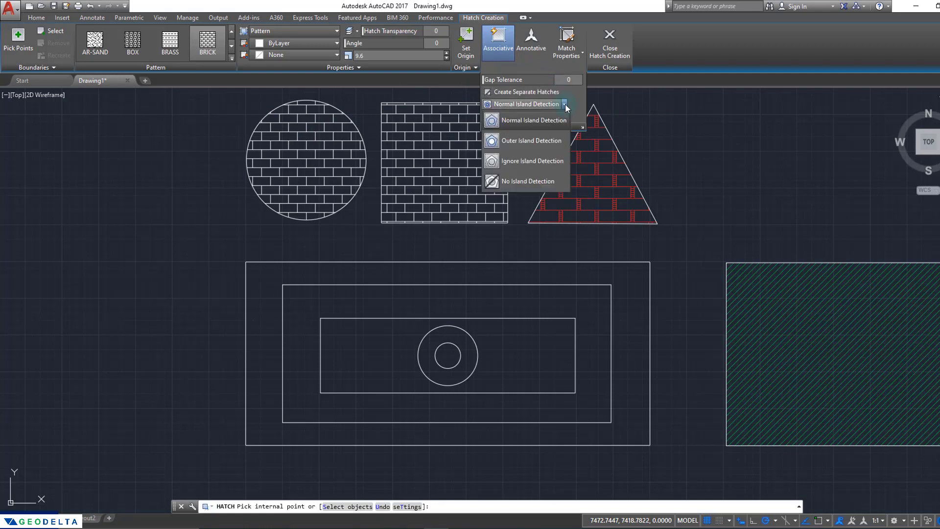
pyautogui.click(541, 119)
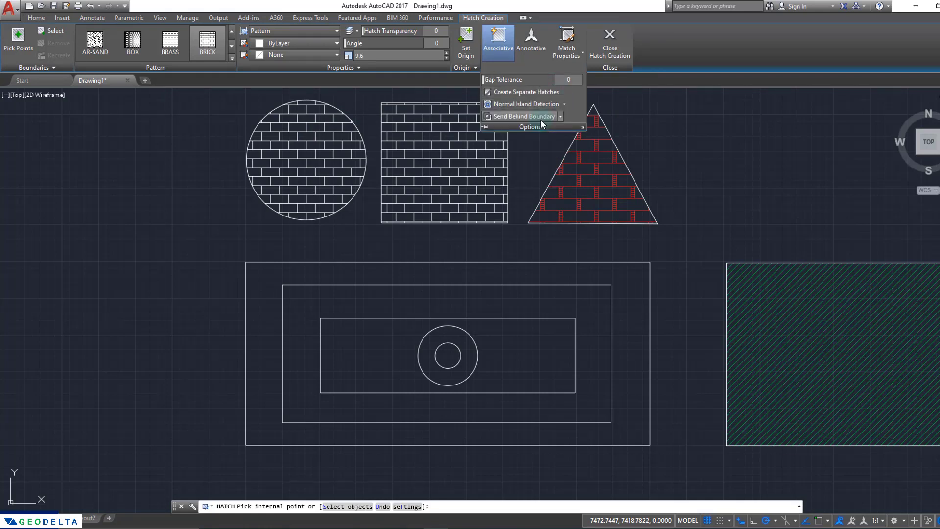
pyautogui.click(638, 308)
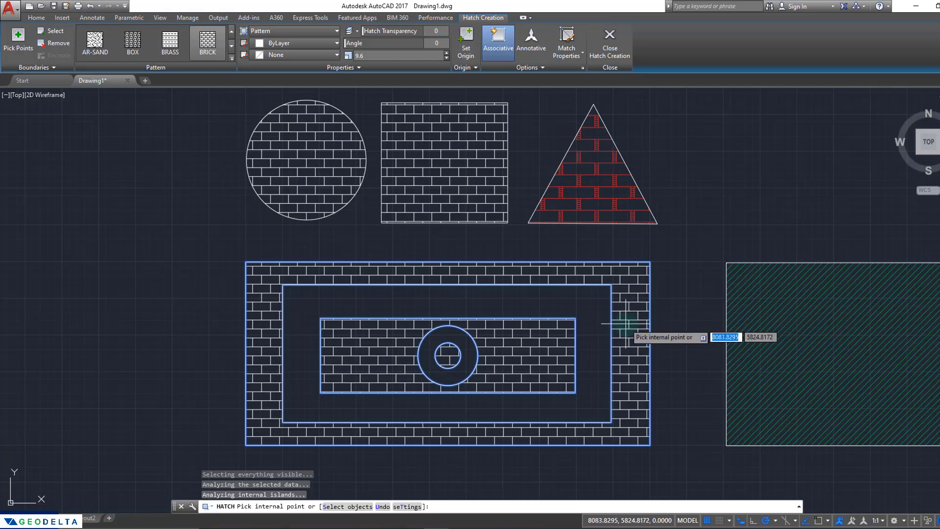
# Step: Try Outer Island Detection for the BRICK hatch of the nested shapes, and undo that hatch
pyautogui.click(530, 68)
pyautogui.click(564, 104)
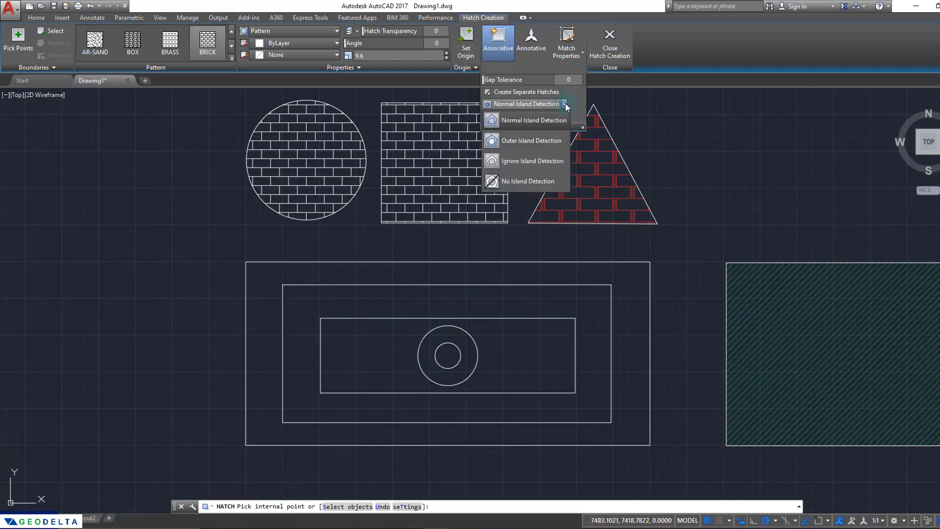
pyautogui.click(549, 142)
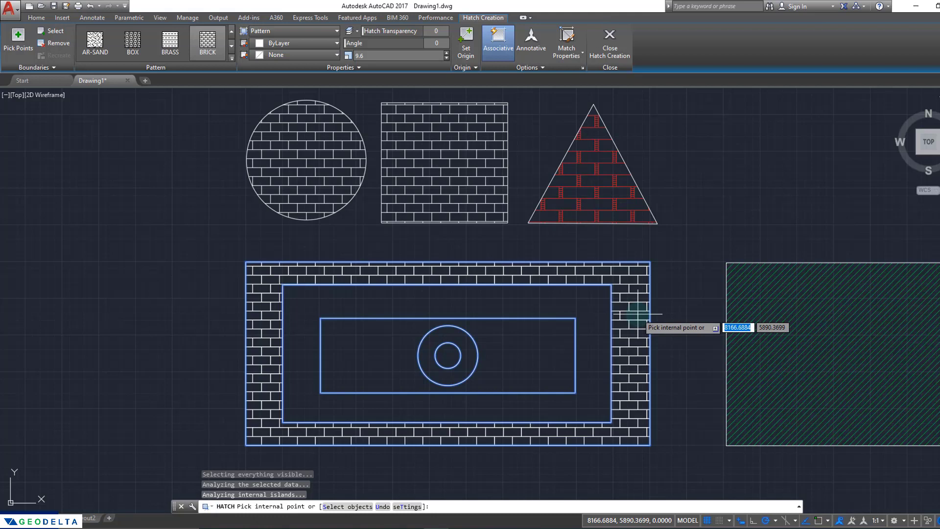
pyautogui.hotkey('ctrl', 'z')
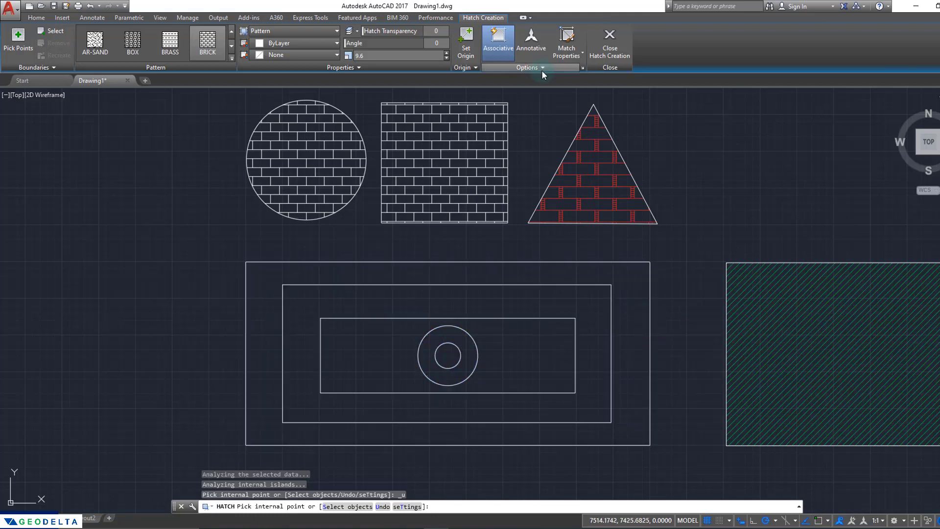
# Step: Hatch the nested shapes with BRICK using Ignore Island Detection, picking a point in the outermost band
pyautogui.click(541, 68)
pyautogui.click(559, 104)
pyautogui.click(547, 163)
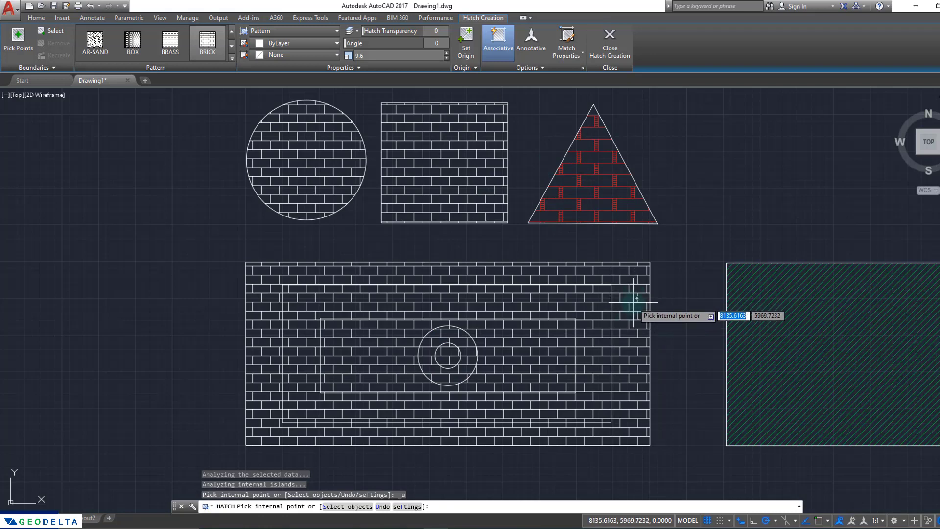
pyautogui.click(634, 303)
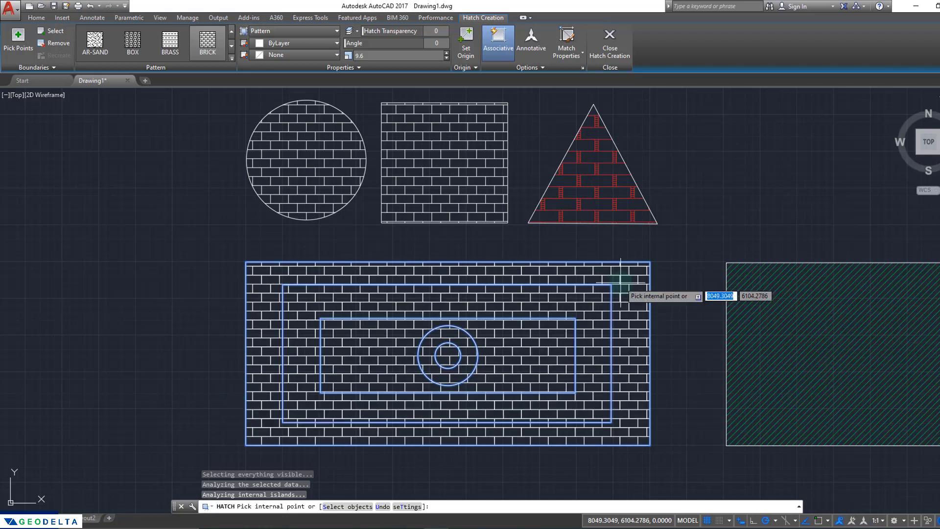
# Step: Switch the nested shapes' BRICK hatch to Normal Island Detection and finish creating it
pyautogui.click(556, 69)
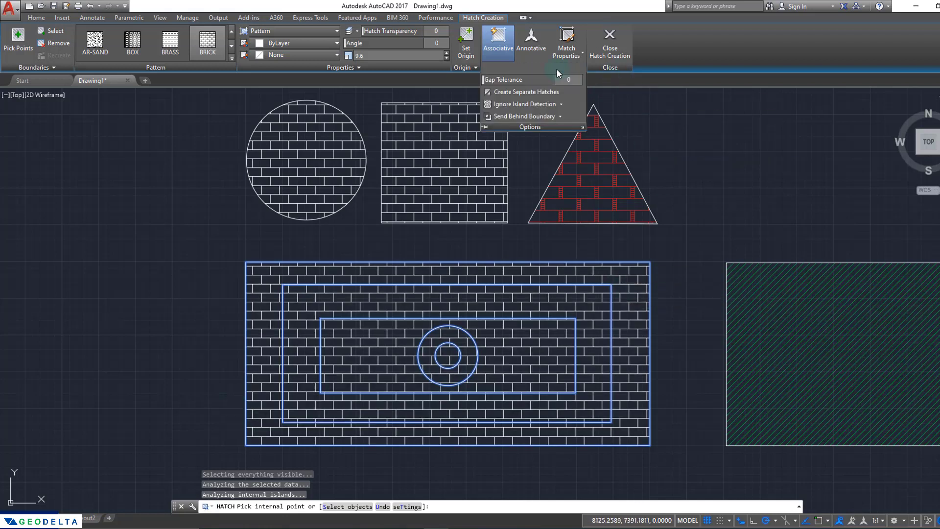
pyautogui.click(561, 105)
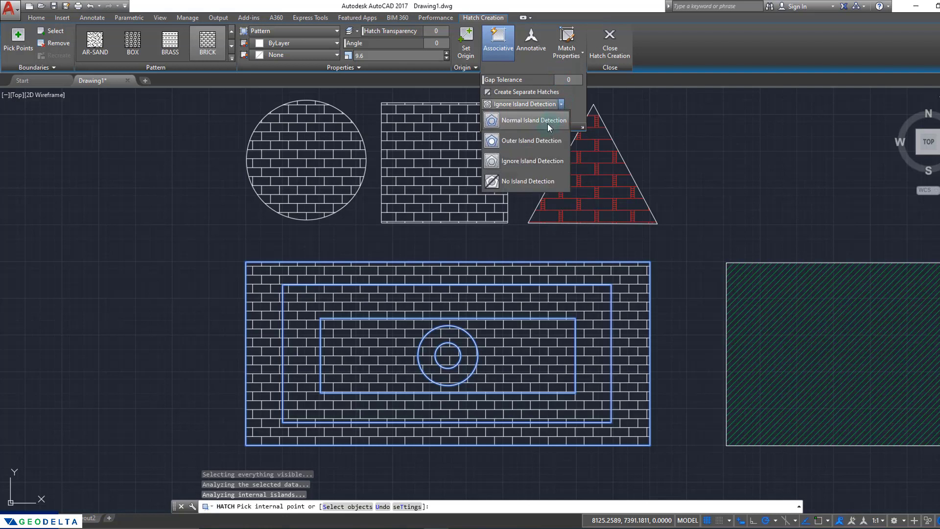
pyautogui.click(548, 123)
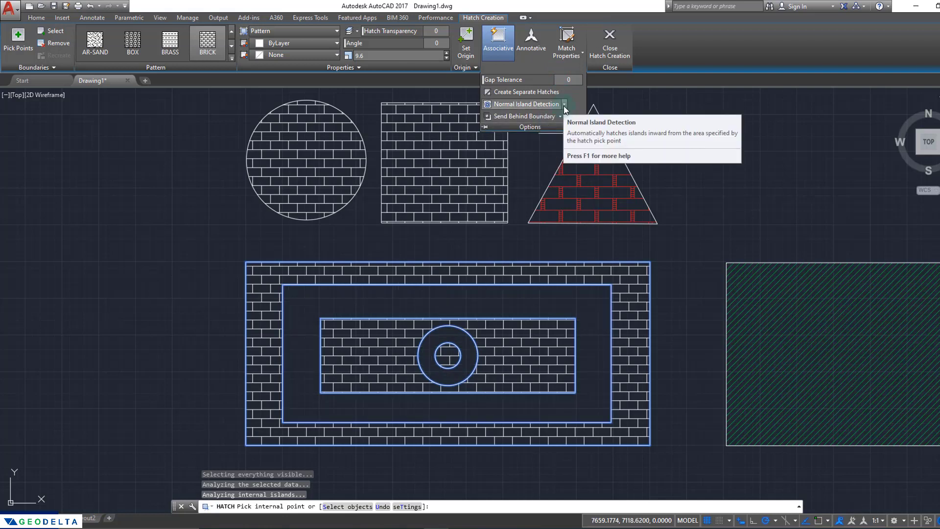
pyautogui.click(619, 39)
# Step: Stretch the triangle's apex straight up by about 642 to test how its hatch follows the boundary
pyautogui.moveTo(643, 242); pyautogui.dragTo(641, 335, button='middle')
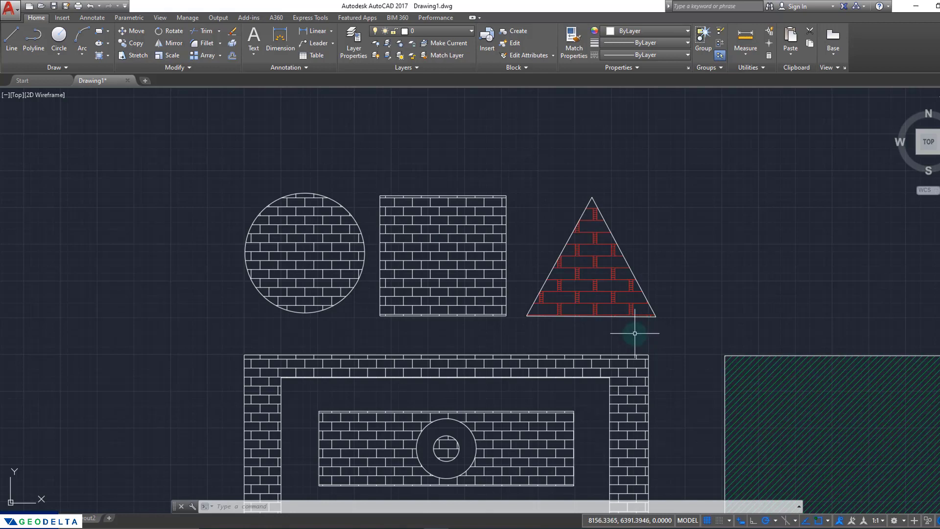
pyautogui.click(614, 235)
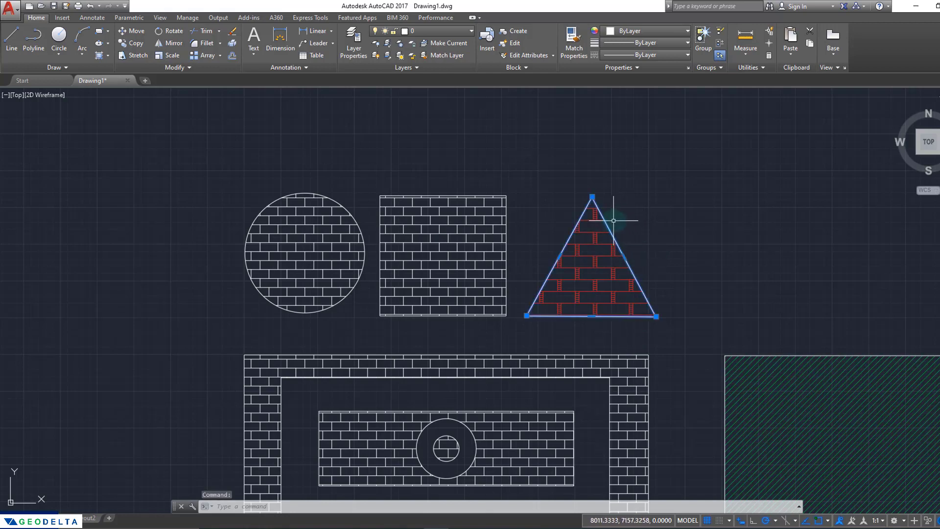
pyautogui.click(592, 196)
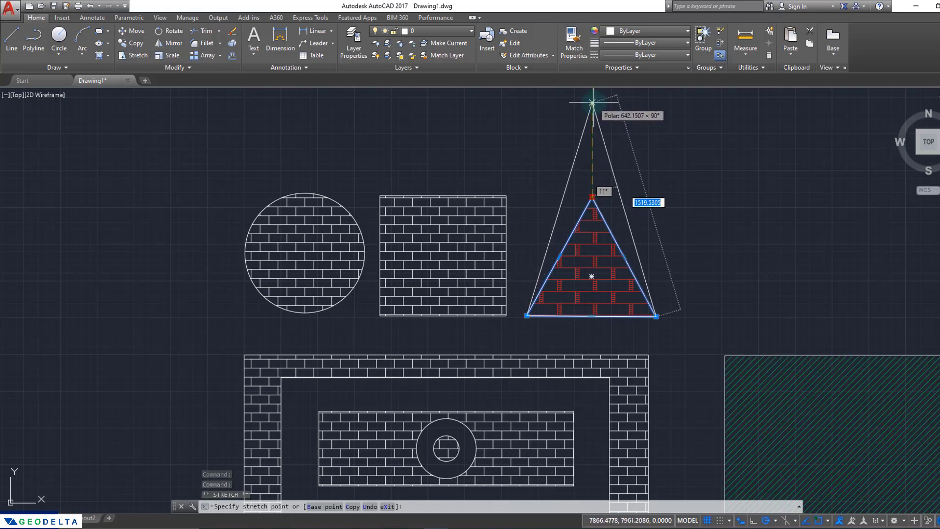
pyautogui.click(592, 102)
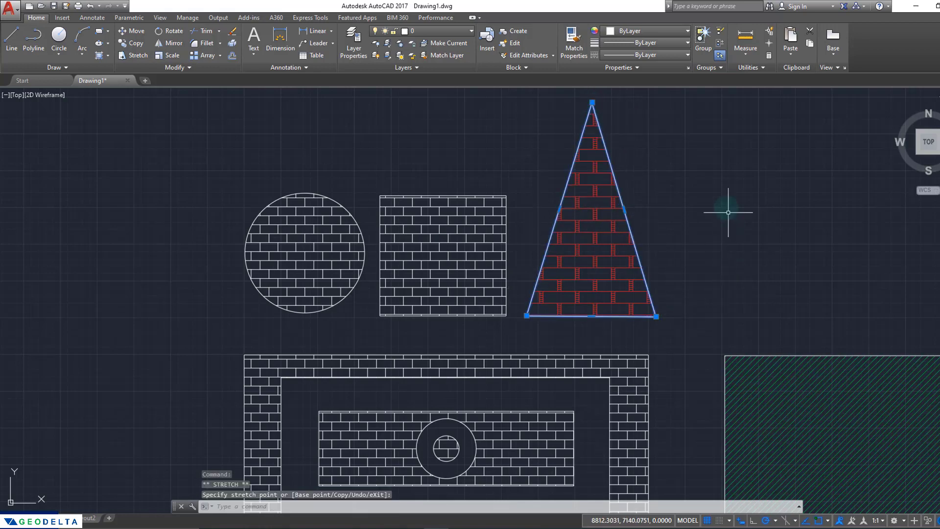
# Step: Turn off the associative boundary option for the triangle's red BRSTONE hatch
pyautogui.moveTo(728, 205)
pyautogui.mouseDown(button='middle')
pyautogui.moveTo(630, 267)
pyautogui.moveTo(624, 291)
pyautogui.mouseUp(button='middle')
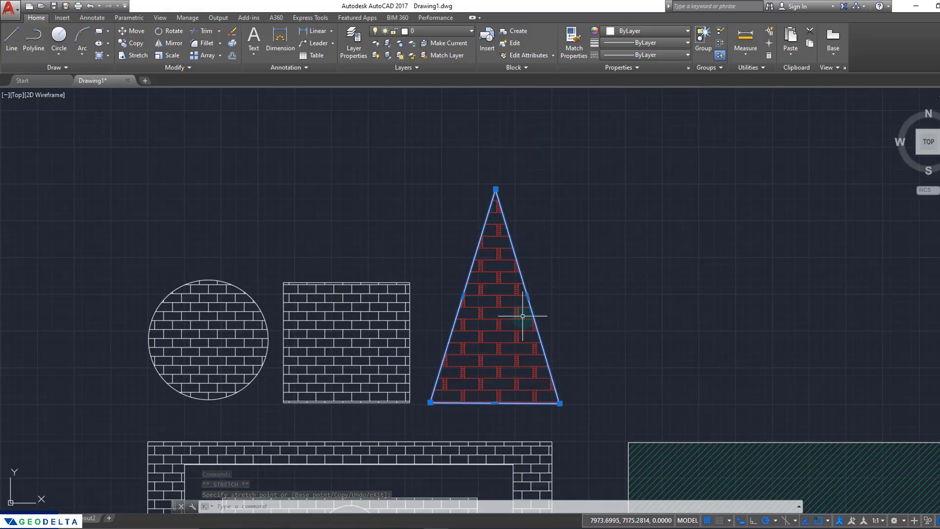
pyautogui.click(99, 55)
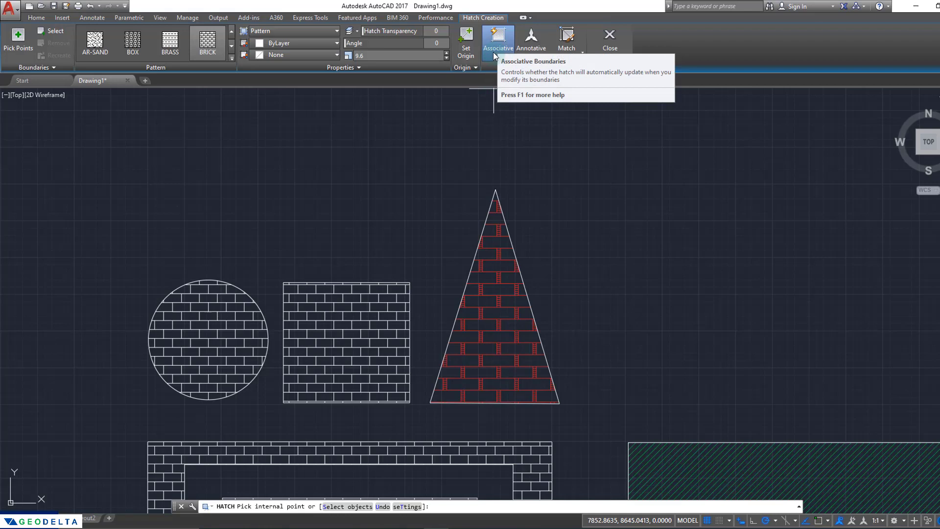
pyautogui.press('Escape')
pyautogui.click(496, 280)
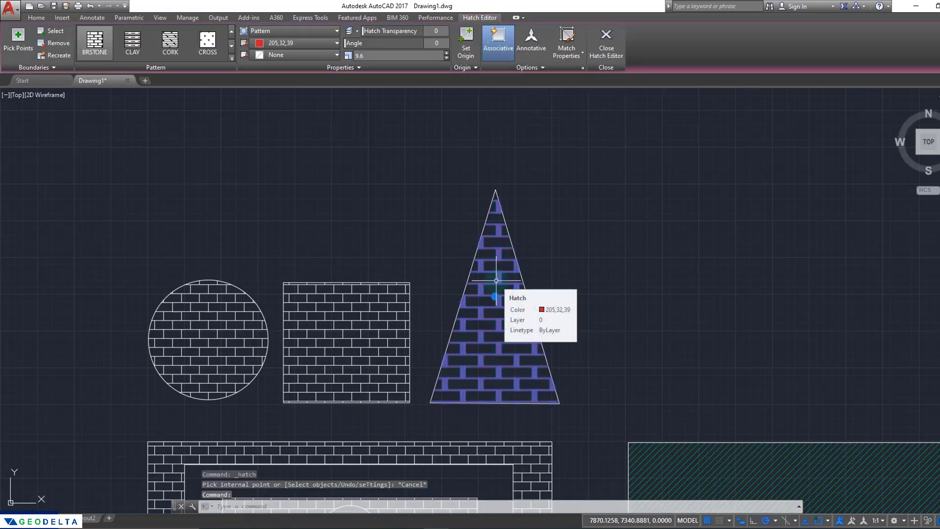
pyautogui.click(495, 45)
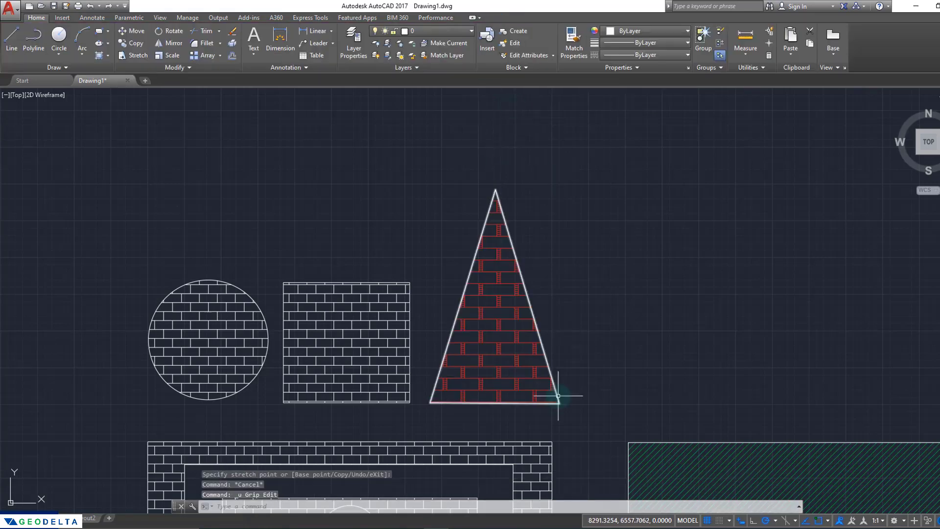
# Step: Try stretching the triangle's lower-right corner horizontally outward to test its non-associative hatch, and undo the stretch
pyautogui.click(557, 395)
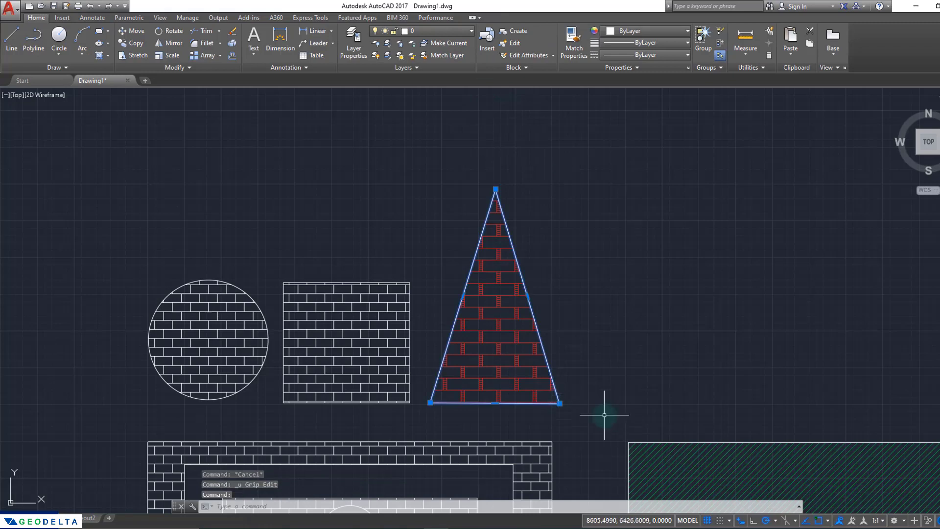
pyautogui.click(560, 403)
pyautogui.click(721, 403)
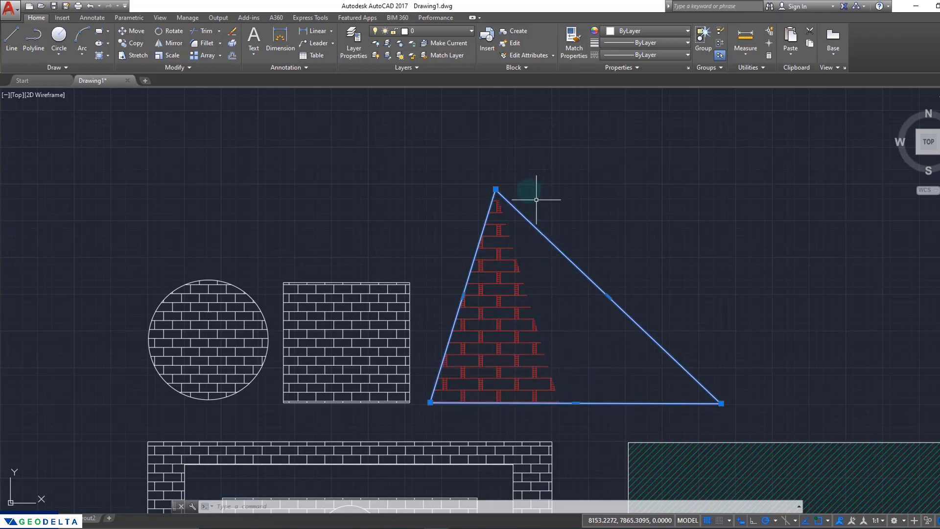
pyautogui.click(544, 392)
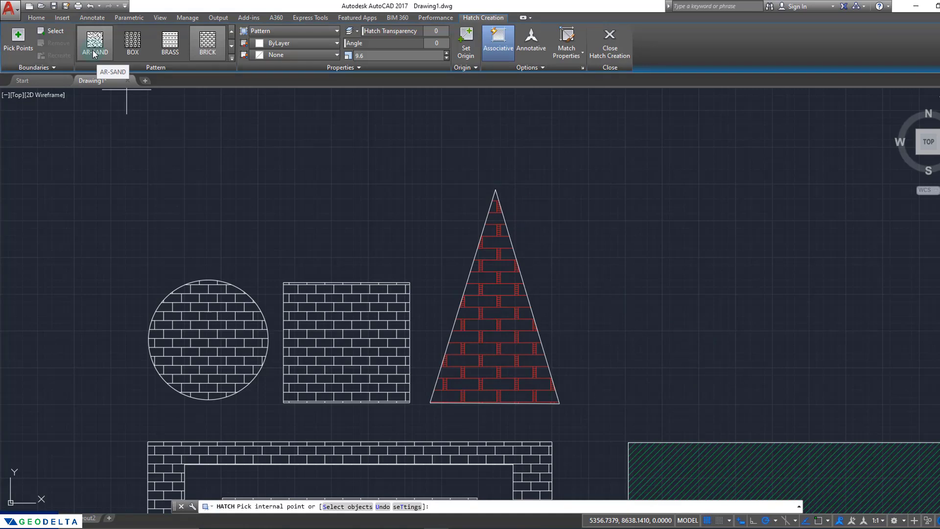
pyautogui.press('Escape')
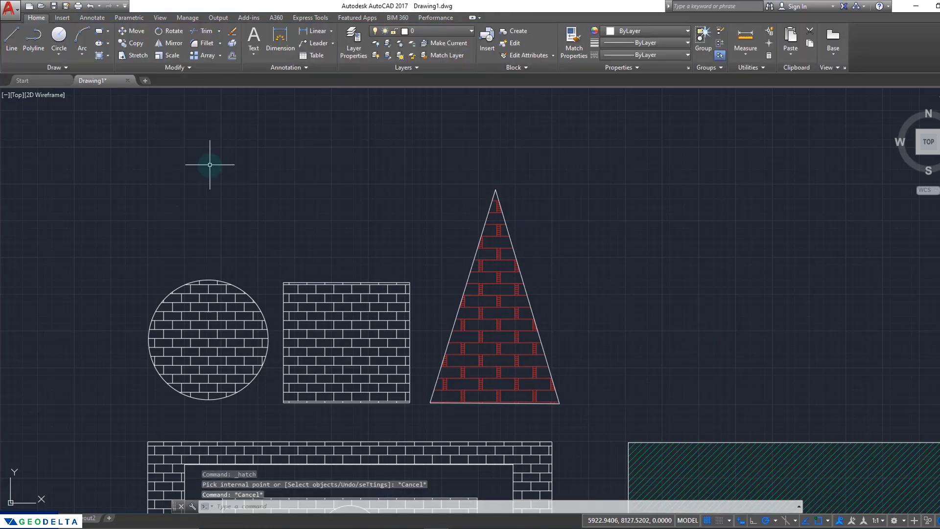
# Step: Set the origin of the square's BRICK hatch to the square's lower-left corner
pyautogui.click(332, 376)
pyautogui.scroll(3, 267, 435)
pyautogui.scroll(2, 243, 434)
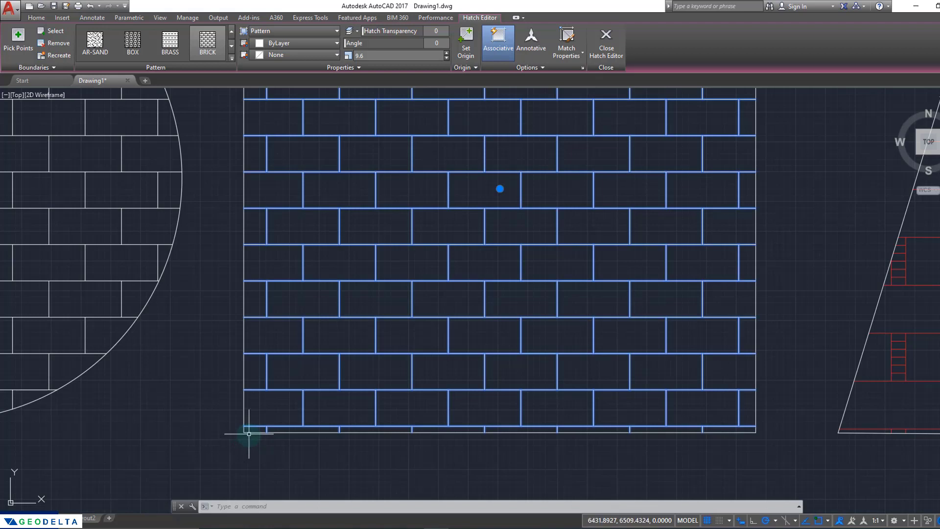
pyautogui.moveTo(333, 275); pyautogui.dragTo(327, 309, button='middle')
pyautogui.press('Escape')
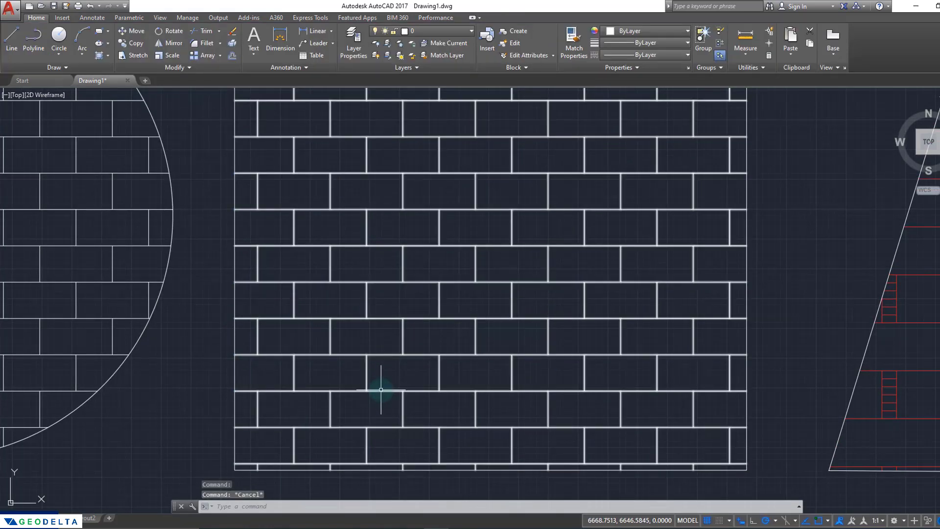
pyautogui.click(381, 390)
pyautogui.press('Escape')
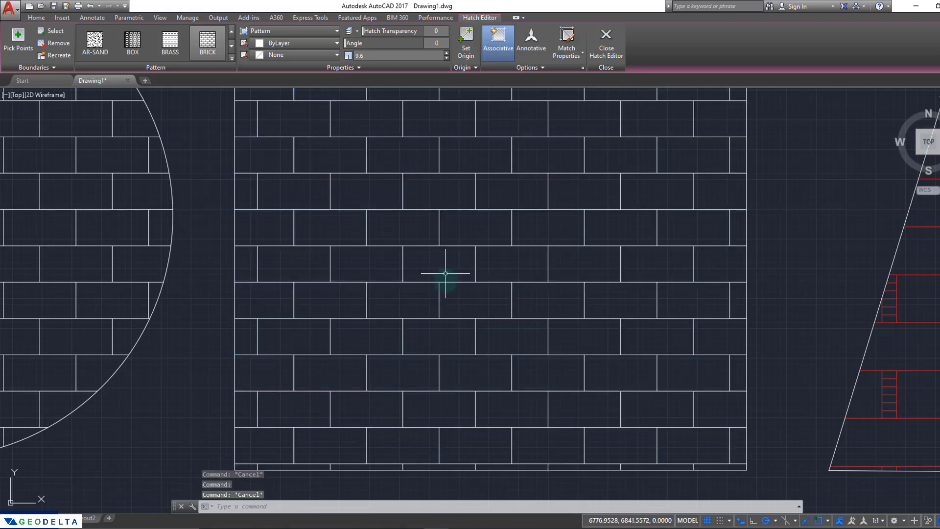
pyautogui.click(438, 305)
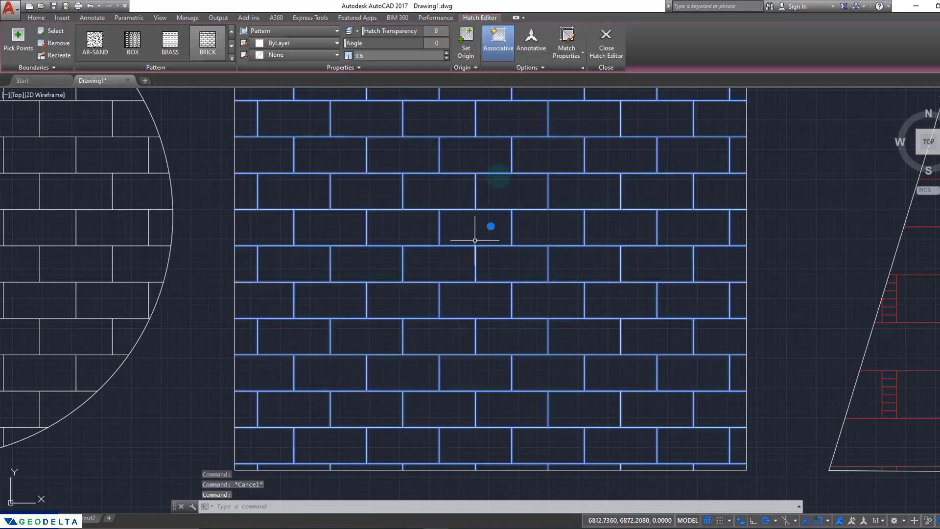
pyautogui.click(467, 43)
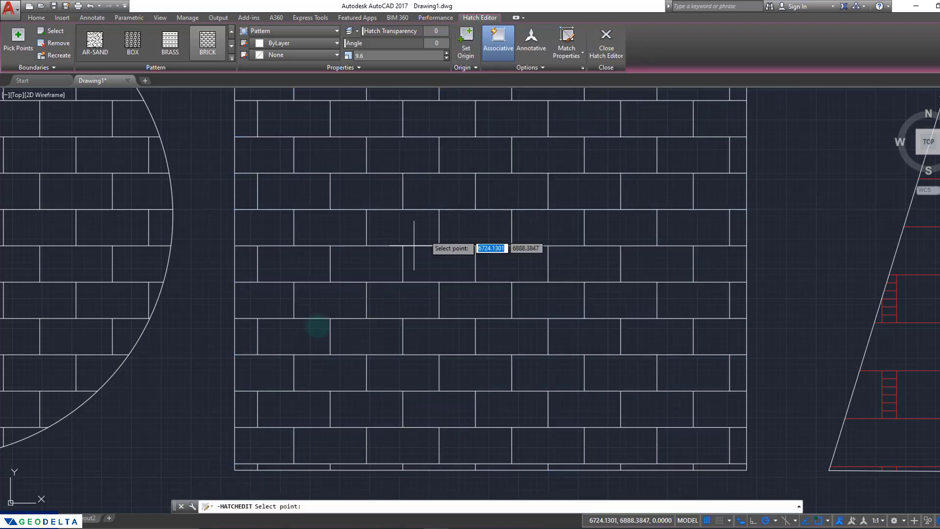
pyautogui.click(235, 469)
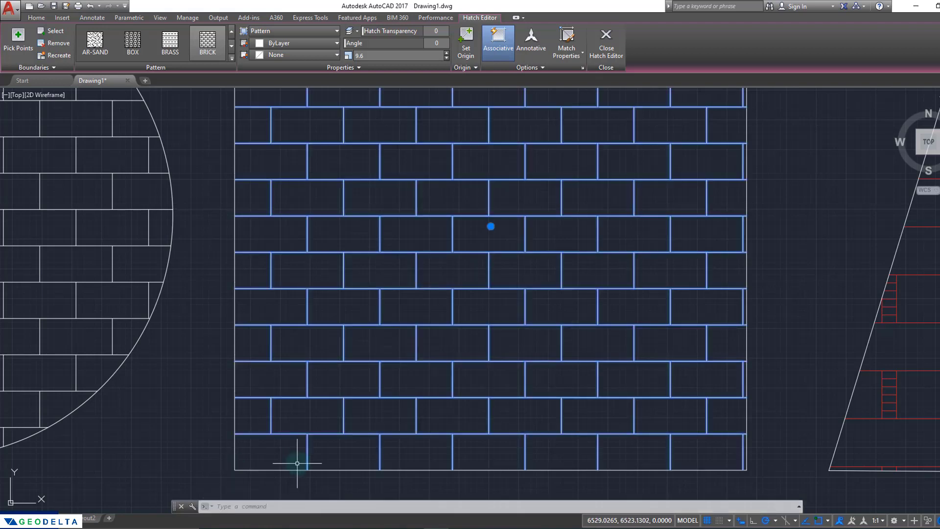